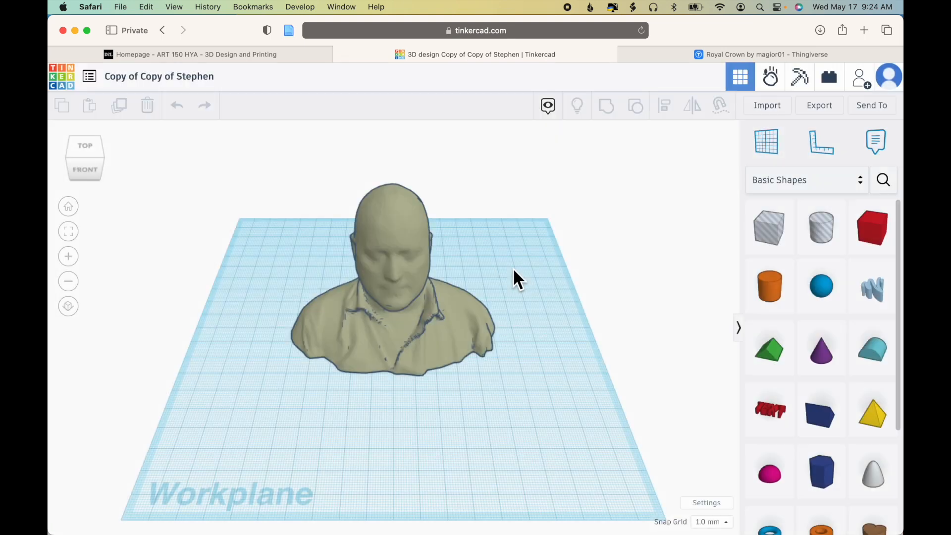
- Rename the design as Multiple
left_click(205, 80)
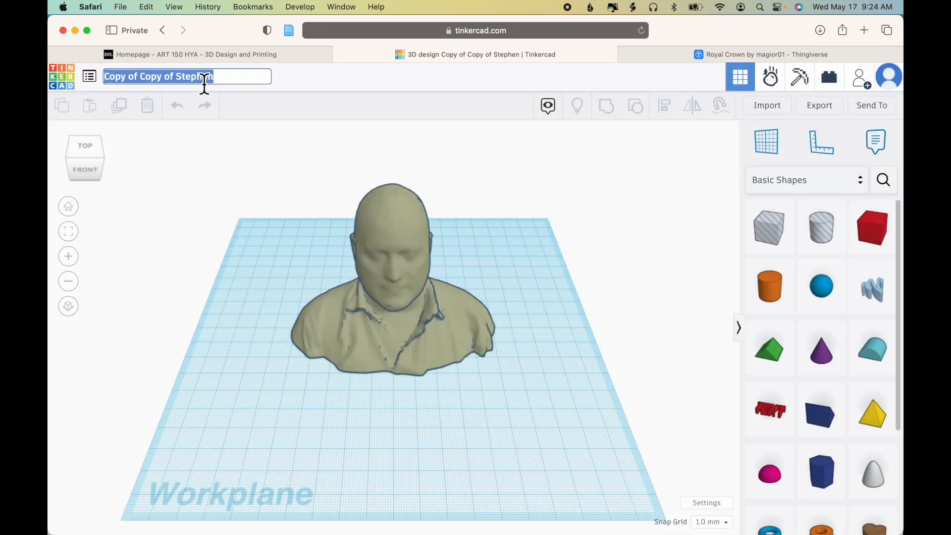
type("Multiple")
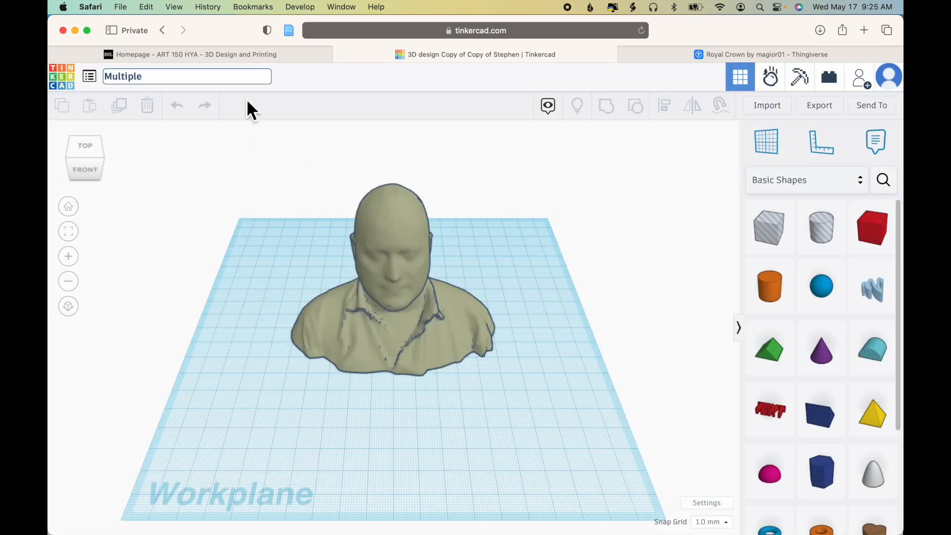
left_click(456, 343)
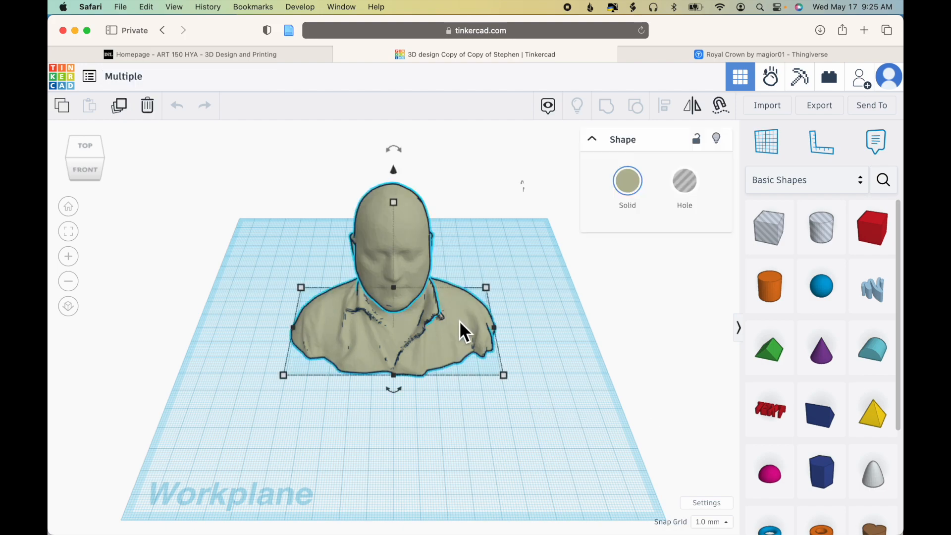
- Place a box hole, enlarge it to enclose the bust's shoulders, and raise its height to about 26 mm, up to the neck
right_click_drag(541, 430, 565, 426)
left_click_drag(769, 227, 250, 283)
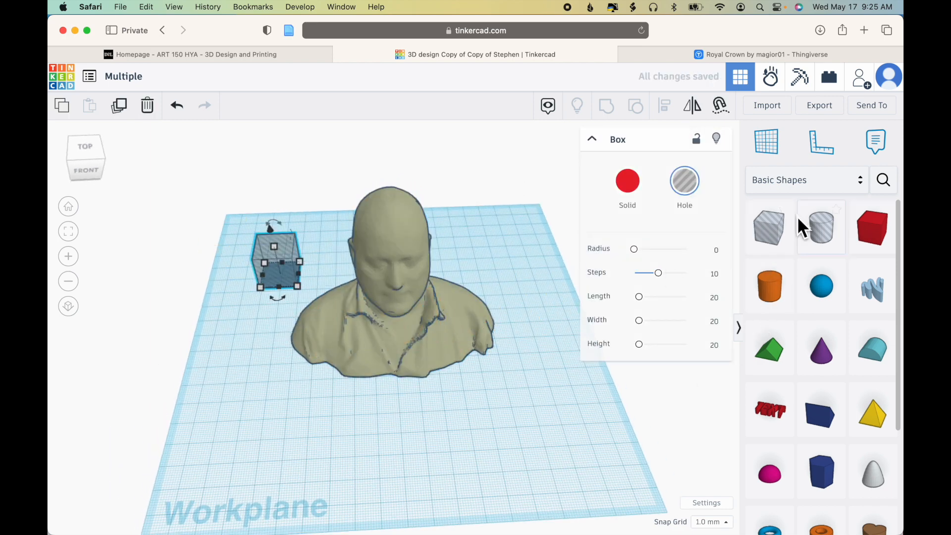
left_click_drag(298, 286, 546, 418)
right_click_drag(599, 460, 407, 301)
left_click_drag(385, 296, 385, 283)
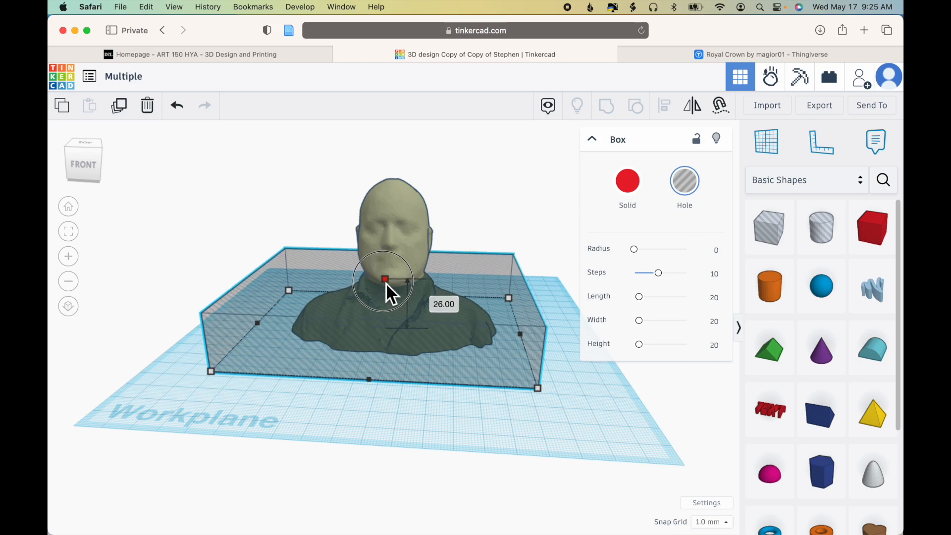
- Group the bust with the box hole to cut away the shoulders and leave only the head
right_click_drag(386, 284, 636, 498)
key("super+a")
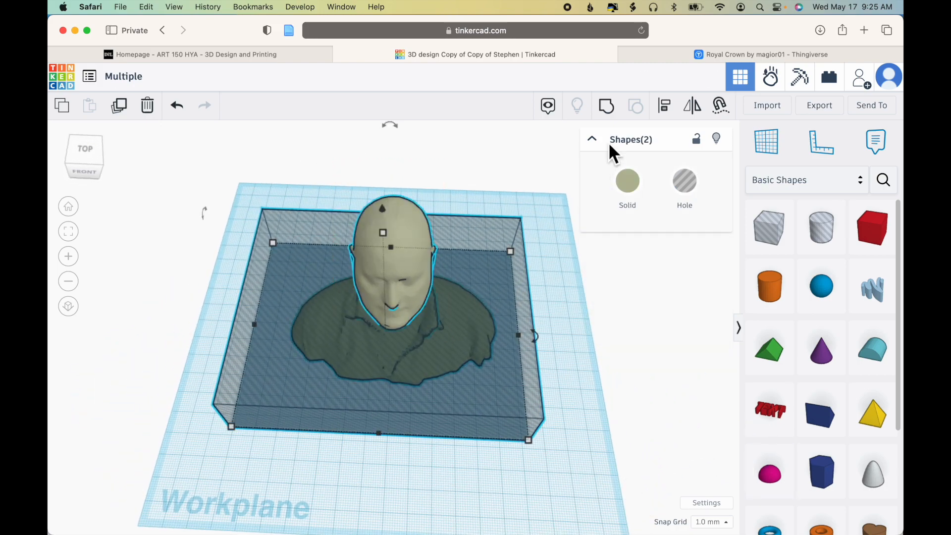
left_click(606, 106)
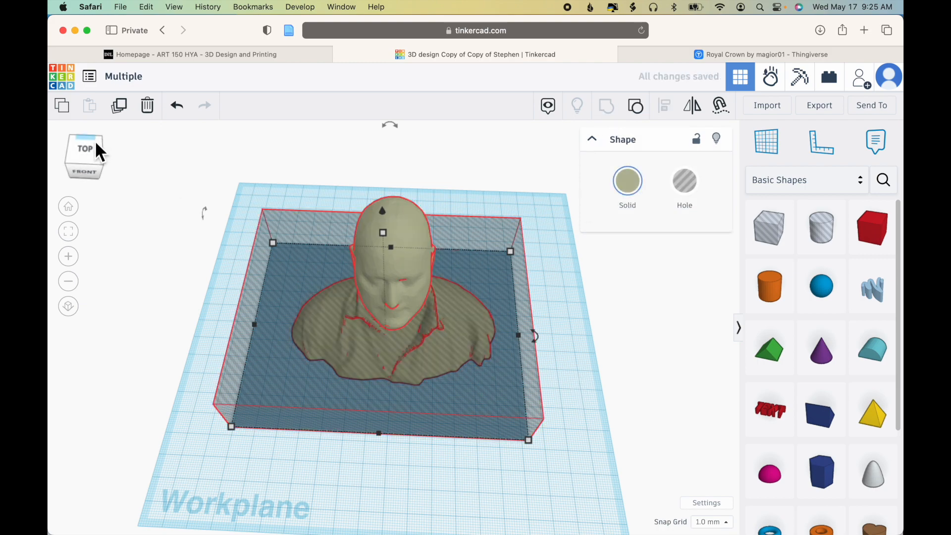
- In an orthographic top view, place a second box hole beside the head and enlarge it to a square longer than the head
left_click(90, 154)
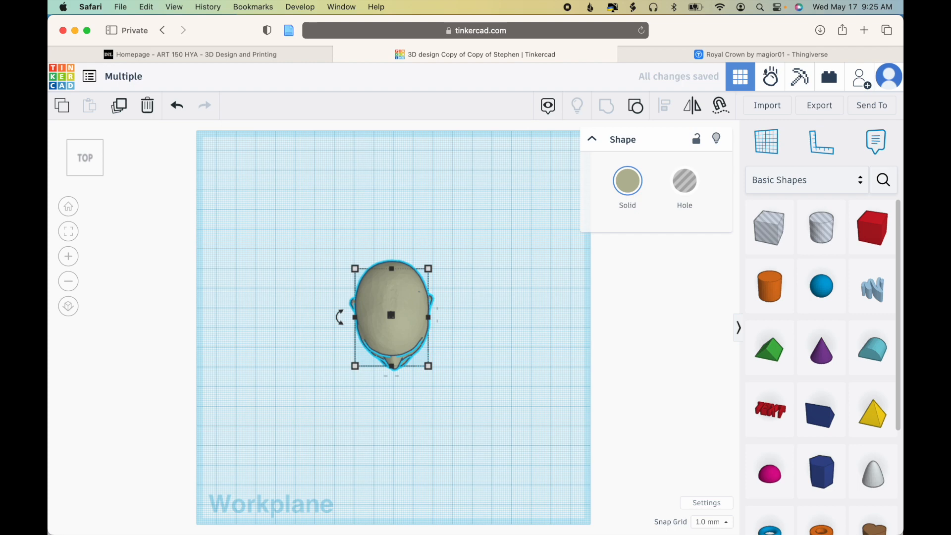
left_click_drag(770, 228, 477, 323)
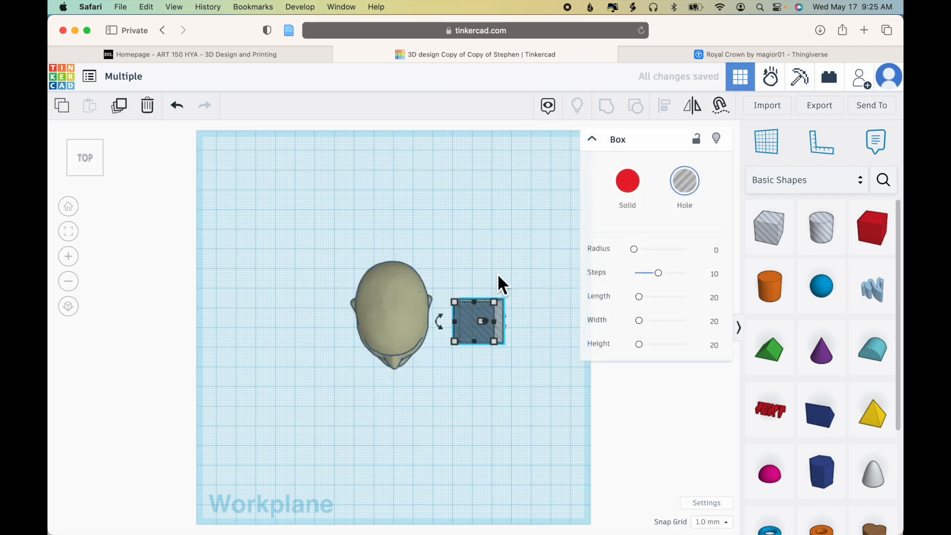
left_click(477, 373)
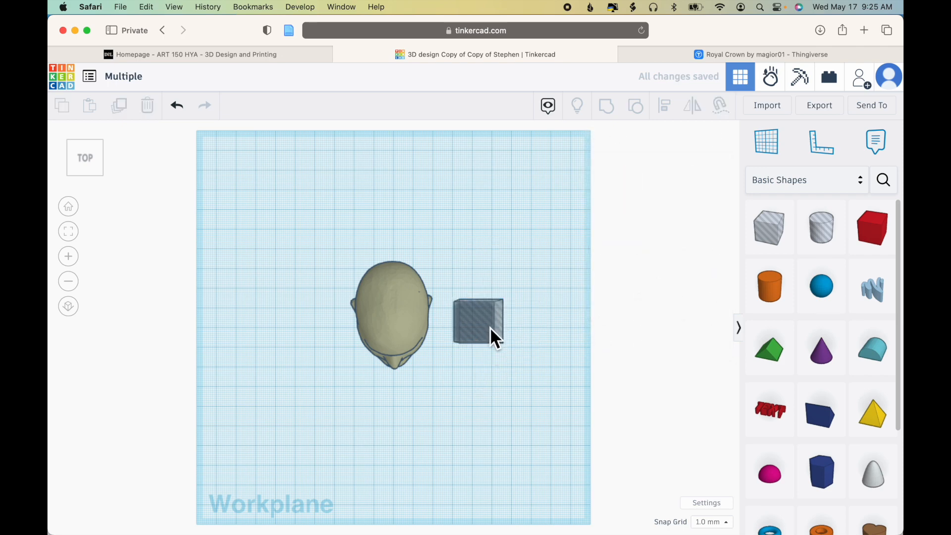
left_click(68, 306)
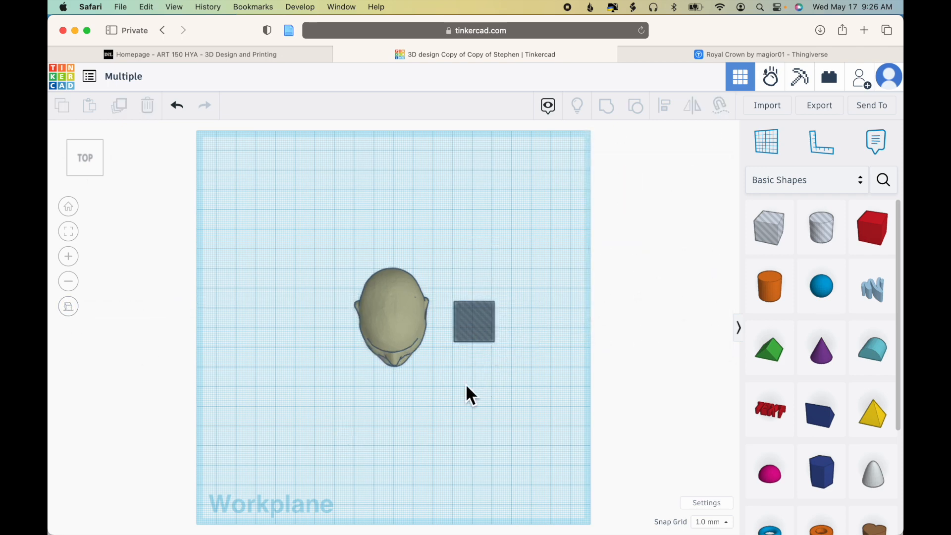
left_click(477, 329)
left_click_drag(498, 301, 568, 228)
left_click_drag(486, 304, 417, 320)
scroll(418, 322, "up", 4)
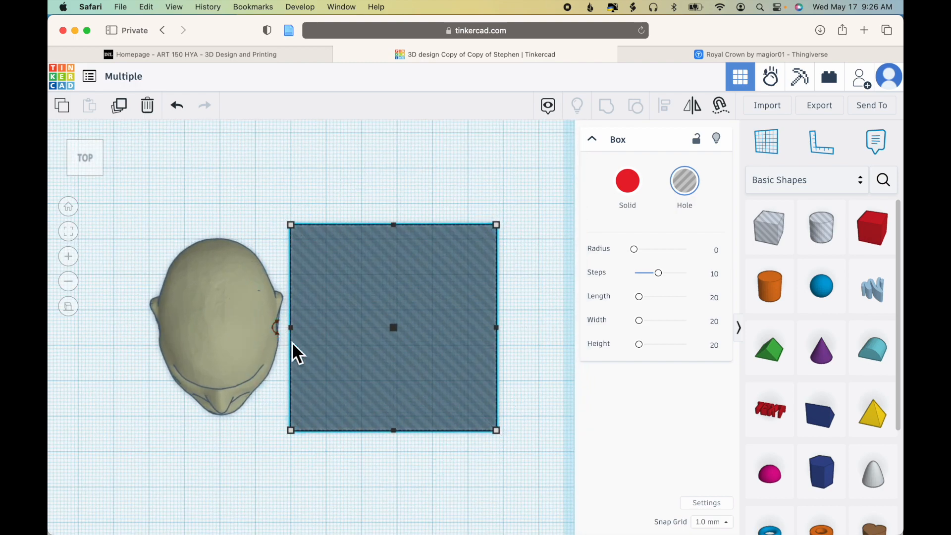
- Rotate the box hole 22.5° counterclockwise and move it diagonally over one side of the head, up to the centre of its back
left_click_drag(279, 330, 270, 393)
scroll(370, 436, "down", 5)
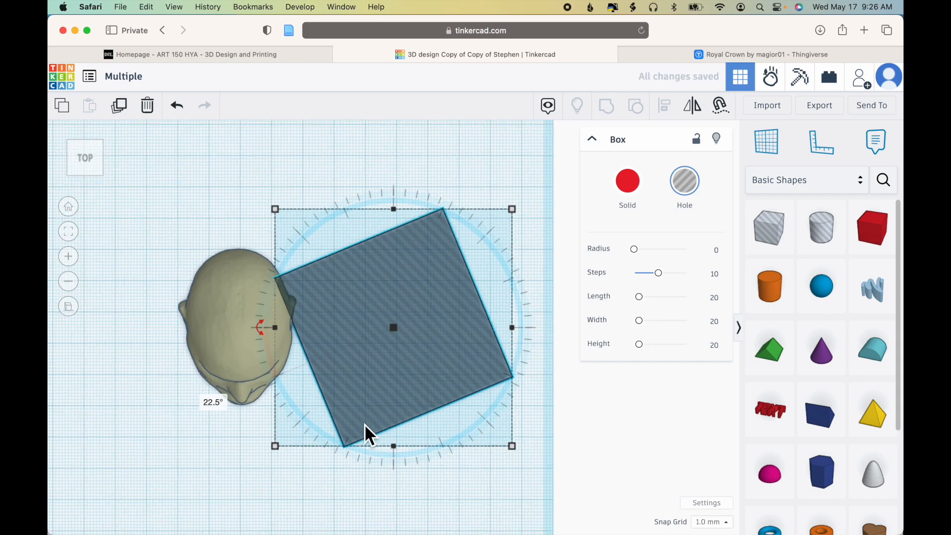
left_click_drag(415, 384, 382, 343)
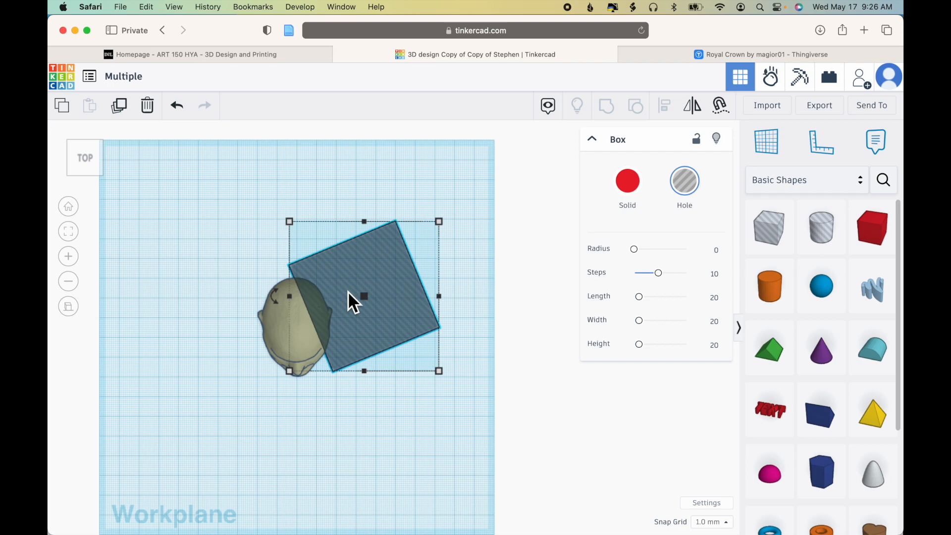
- Duplicate the rotated box hole in place and mirror the copy left to right
left_click(122, 115)
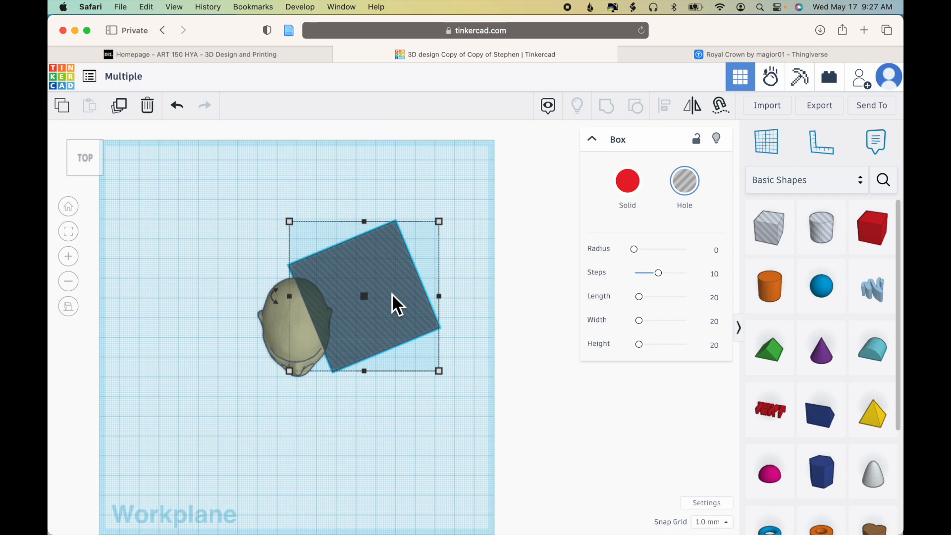
left_click(699, 113)
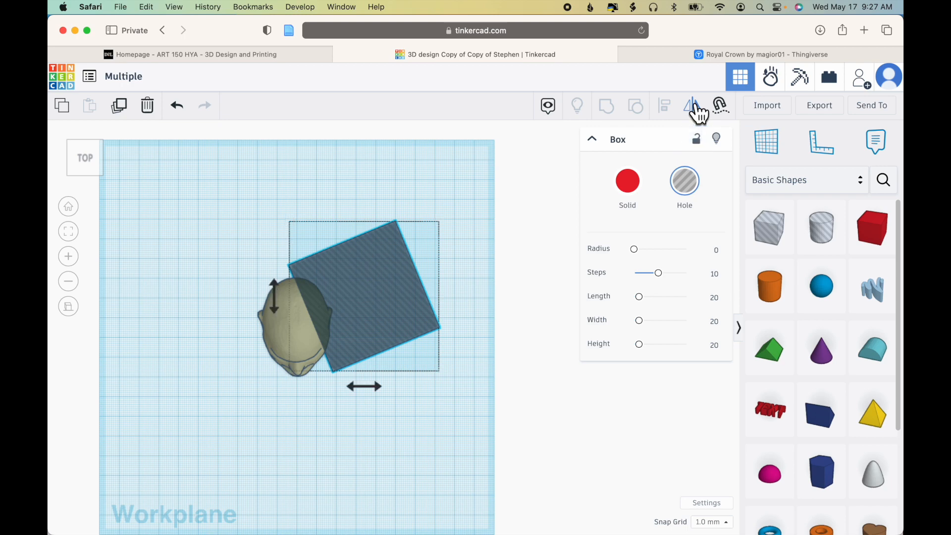
left_click(377, 392)
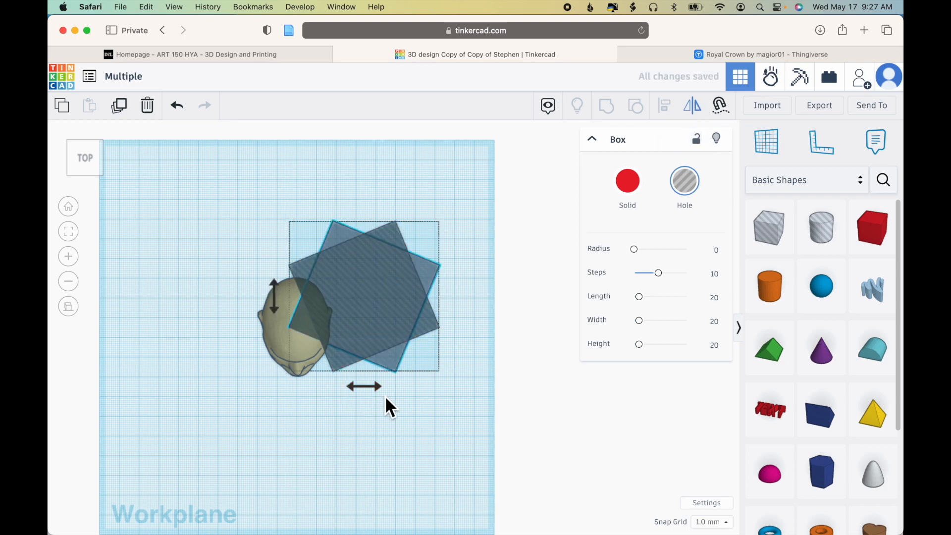
- Shift the mirrored box hole across to the head's opposite side, leaving a symmetrical wedge of the face uncovered between both holes
key("Left")
key("Left")
key("Left")
key("Left")
key("Left")
key("Left")
key("Left")
key("Left")
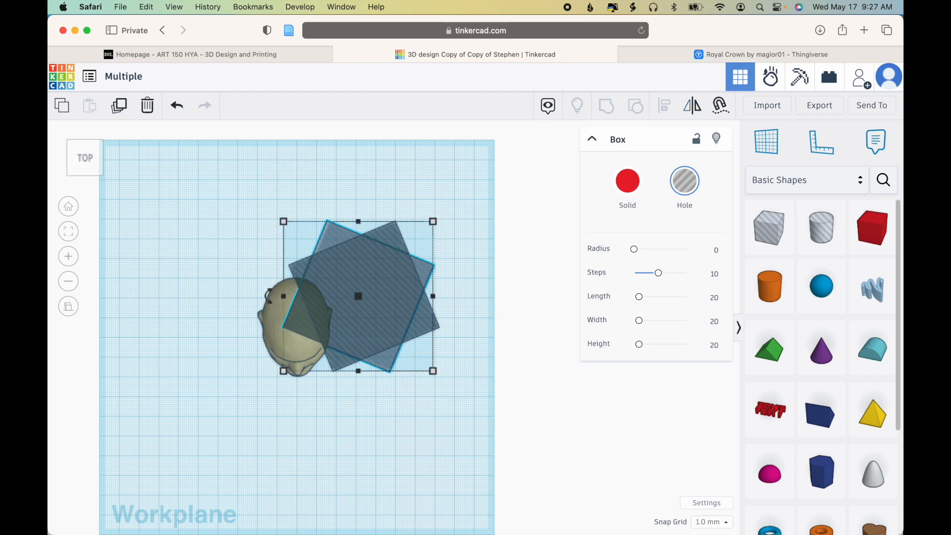
key("Left")
key("Left")
key("Left")
key("Left")
key("Left")
key("Left")
key("Left")
key("Left")
key("Left")
key("Left")
key("Left")
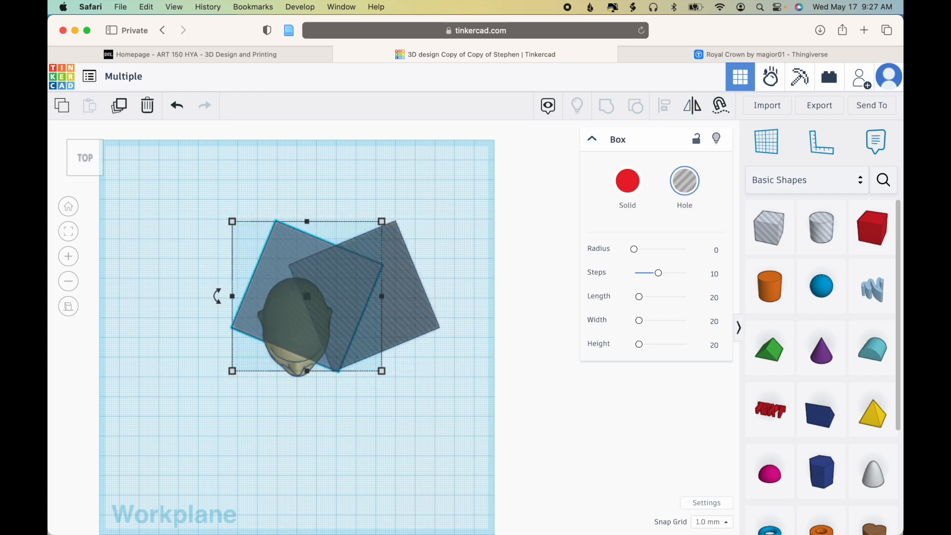
key("Left")
key("Left")
key("Left")
key("Left")
key("Left")
key("Left")
key("Left")
key("Left")
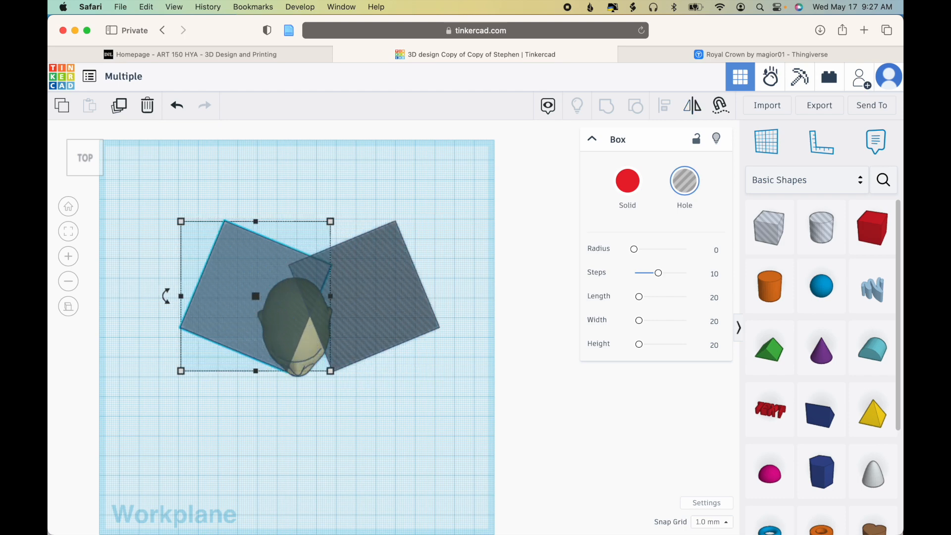
scroll(372, 286, "up", 3)
scroll(370, 286, "up", 3)
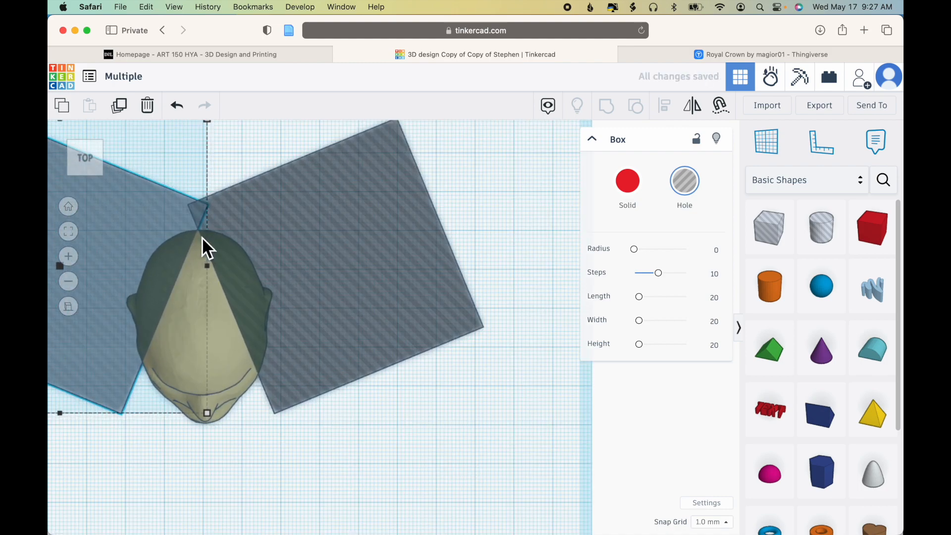
scroll(204, 238, "up", 2)
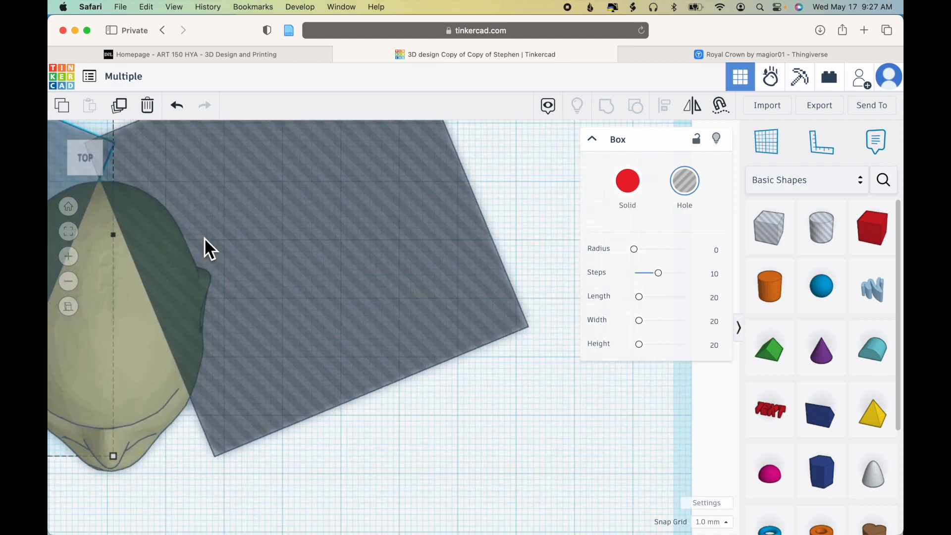
scroll(205, 239, "down", 4)
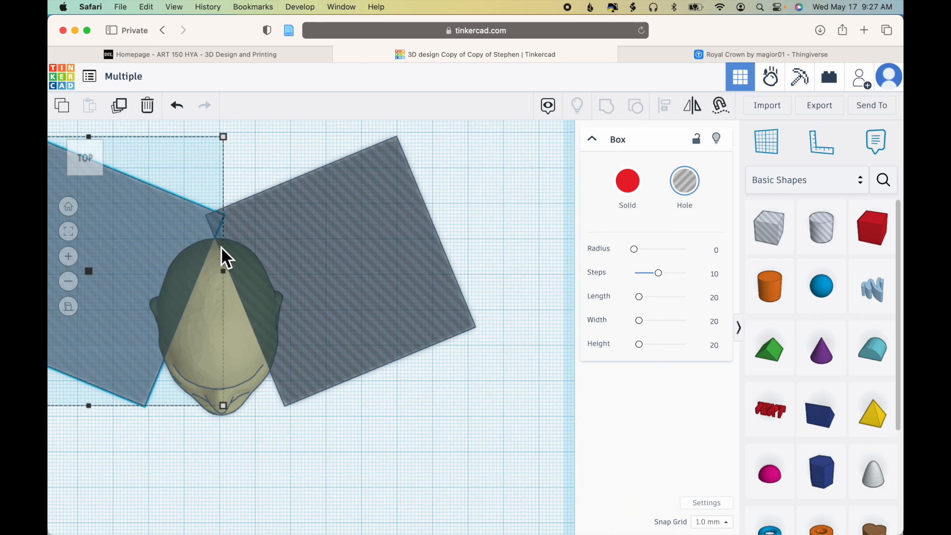
key("Right")
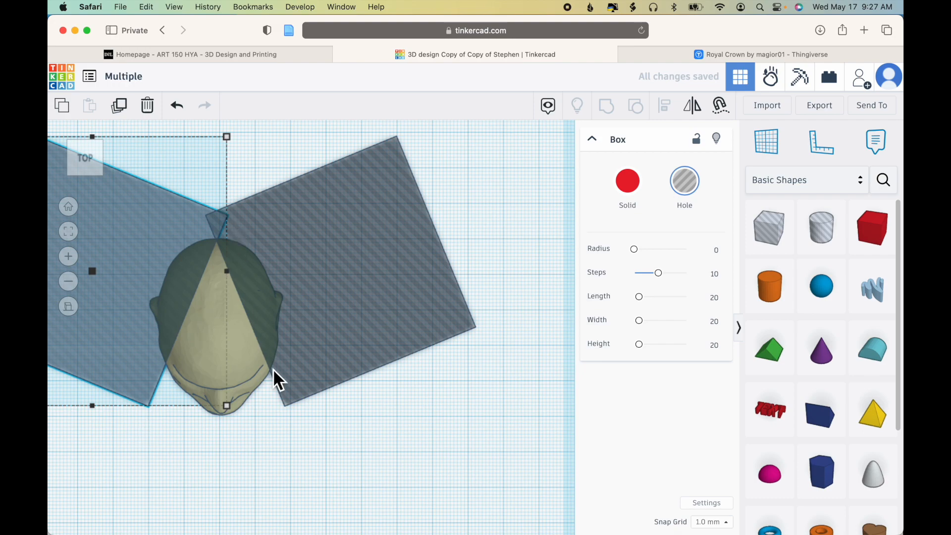
- Group the head with both box holes to cut it down to a face wedge
key("f")
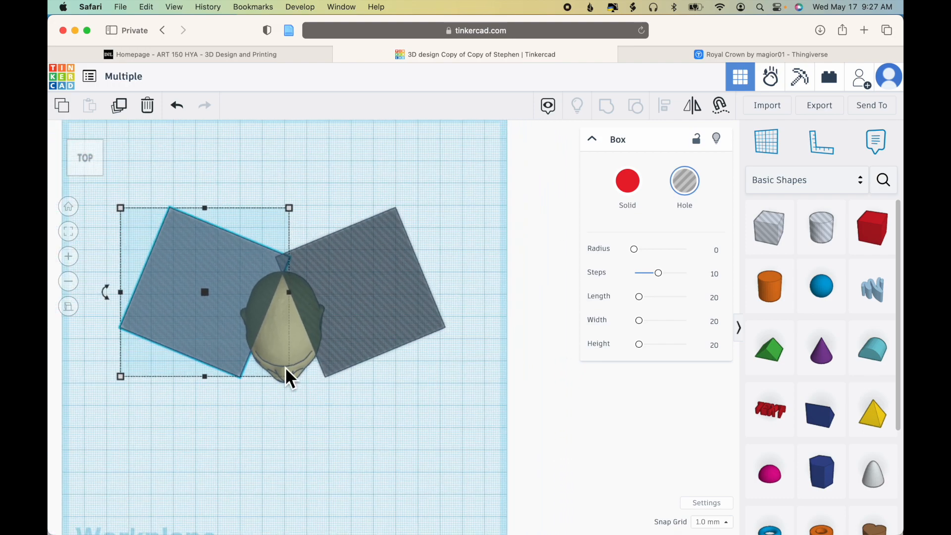
key("super+a")
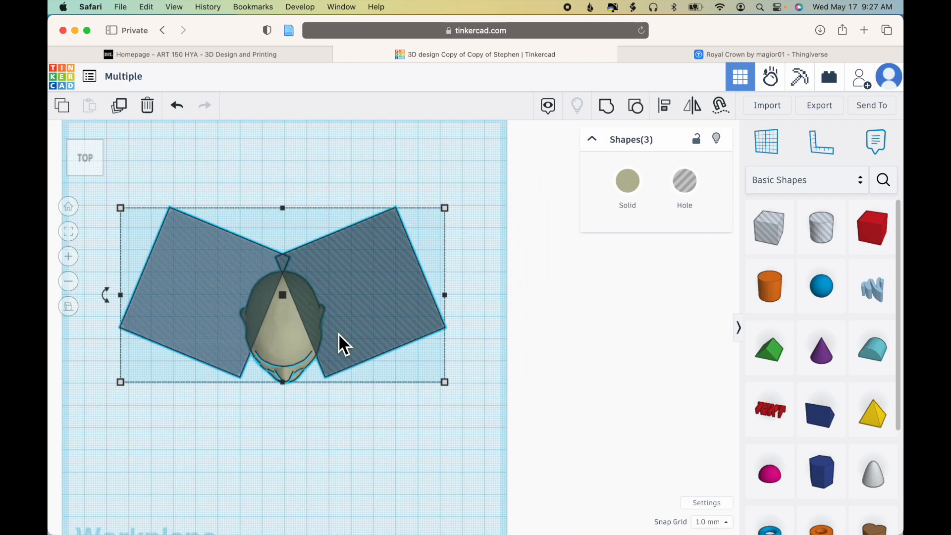
left_click(606, 105)
key("f")
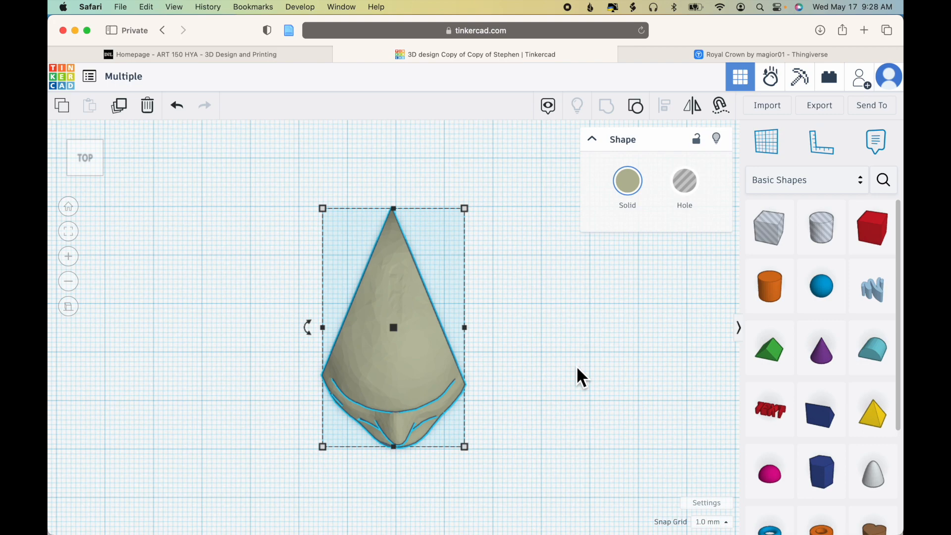
- Duplicate the face wedge, rotate the copy 22.5° counterclockwise, and move it so both wedges share the same back tip
left_click(121, 112)
scroll(516, 290, "down", 2)
left_click_drag(329, 328, 312, 351)
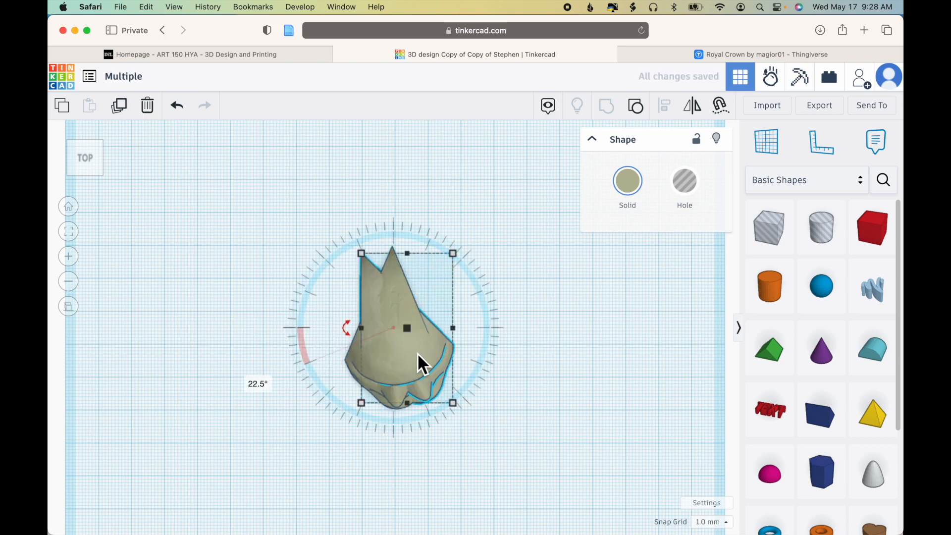
left_click_drag(417, 352, 450, 347)
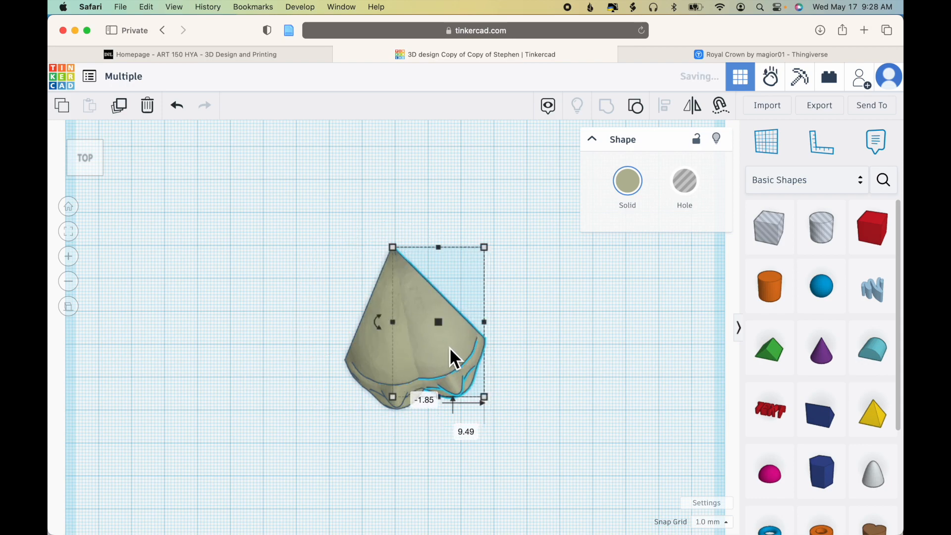
scroll(405, 162, "up", 3)
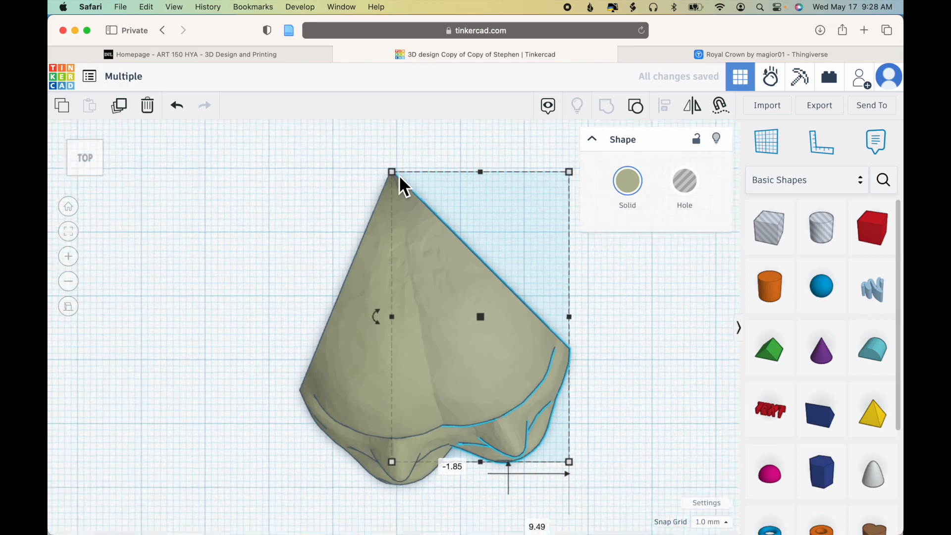
scroll(400, 180, "down", 3)
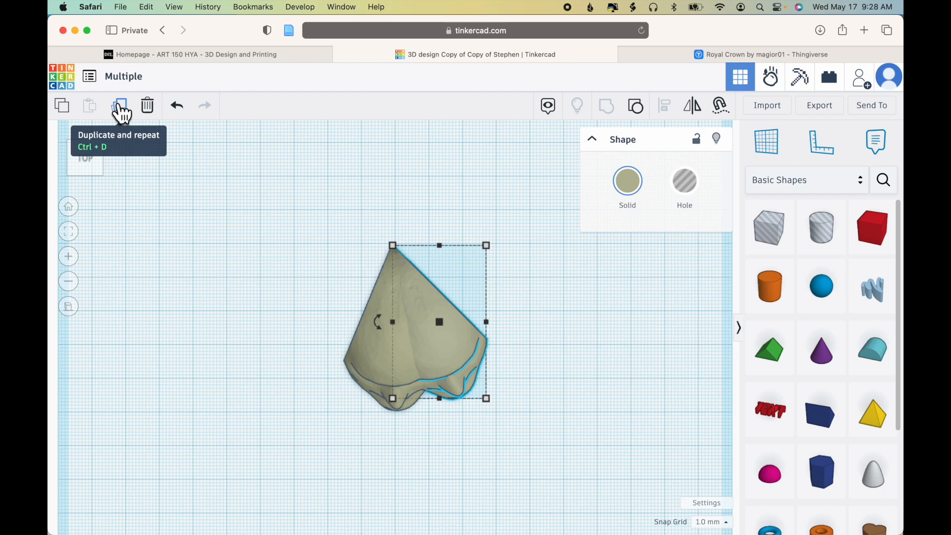
- Repeat the rotated duplication of the face wedge around the shared back tip to build an almost complete ring
left_click(122, 109)
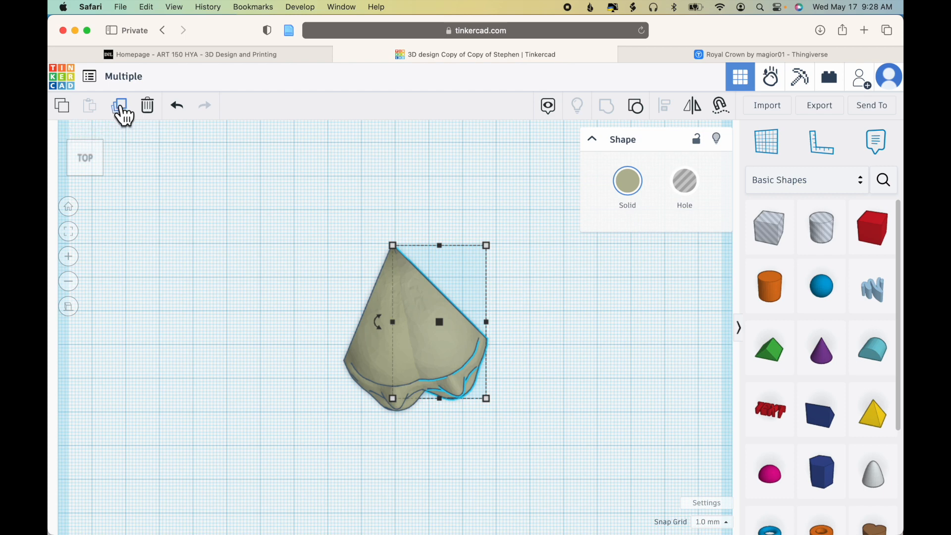
left_click(121, 109)
left_click(121, 109)
left_click(122, 109)
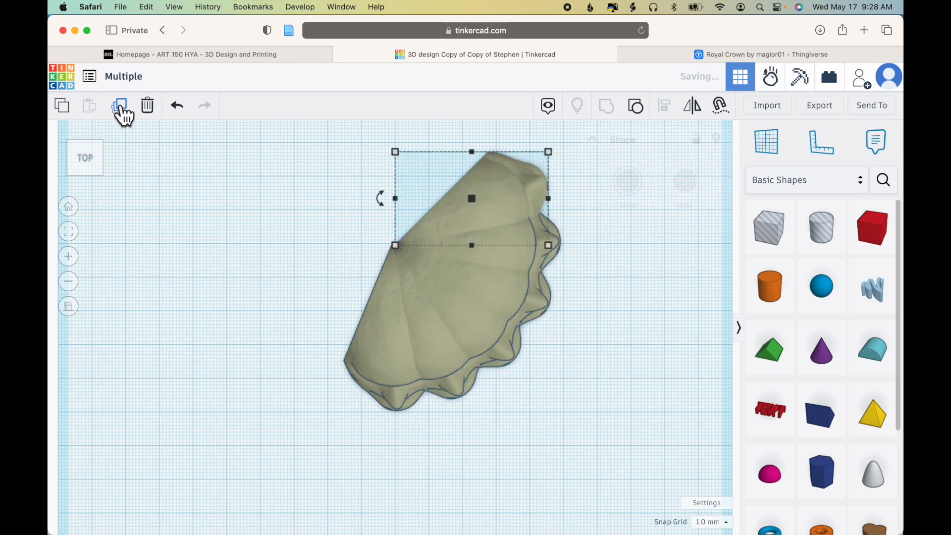
left_click(121, 109)
left_click(122, 109)
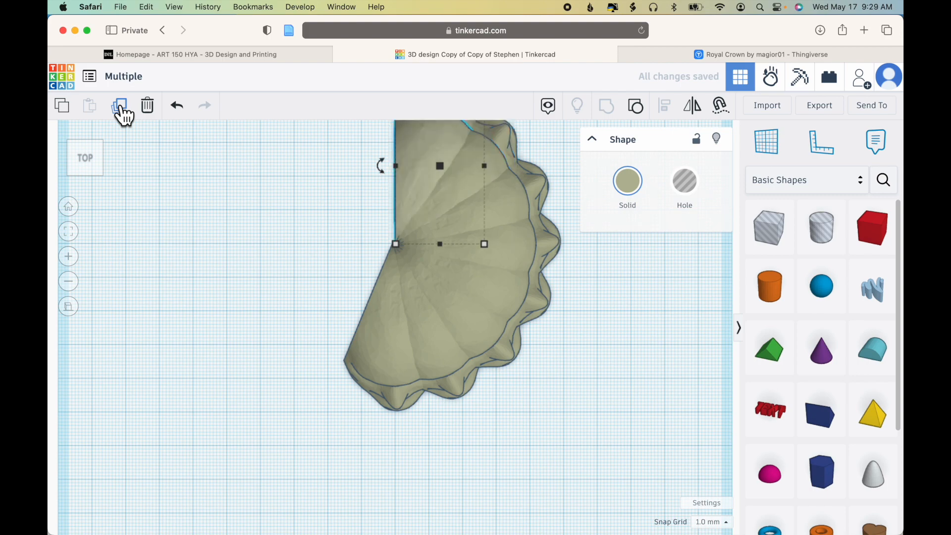
left_click(122, 109)
left_click(122, 109)
left_click(122, 109)
left_click(121, 109)
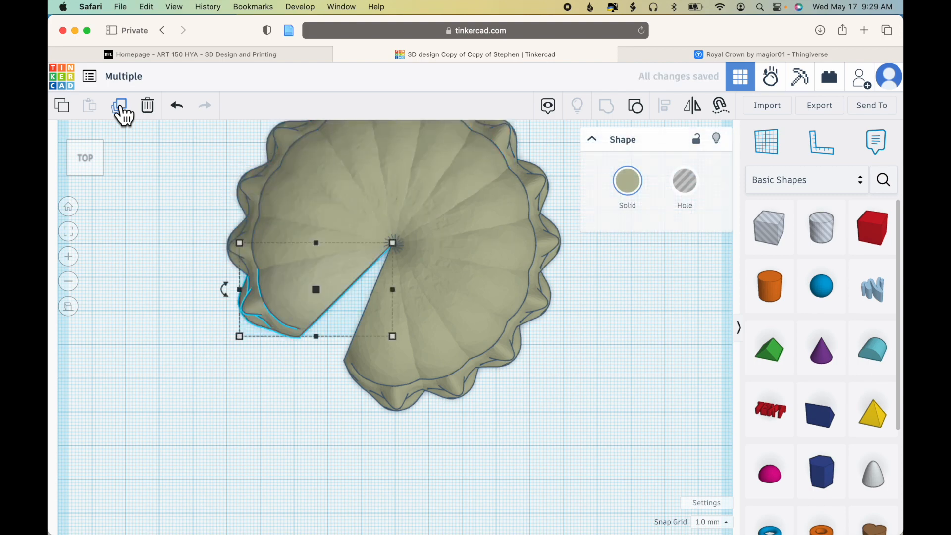
left_click(121, 109)
right_click_drag(502, 486, 513, 397)
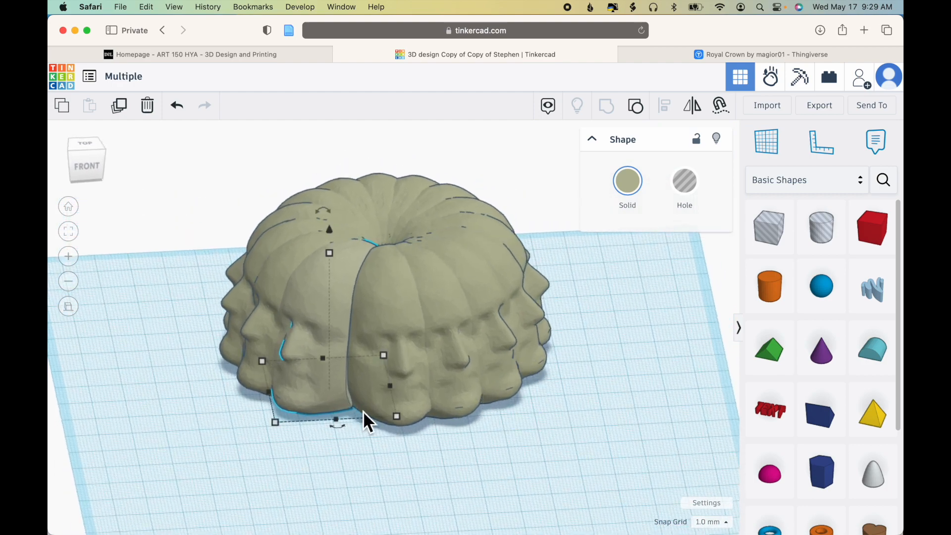
right_click_drag(570, 434, 455, 519)
scroll(324, 319, "down", 2)
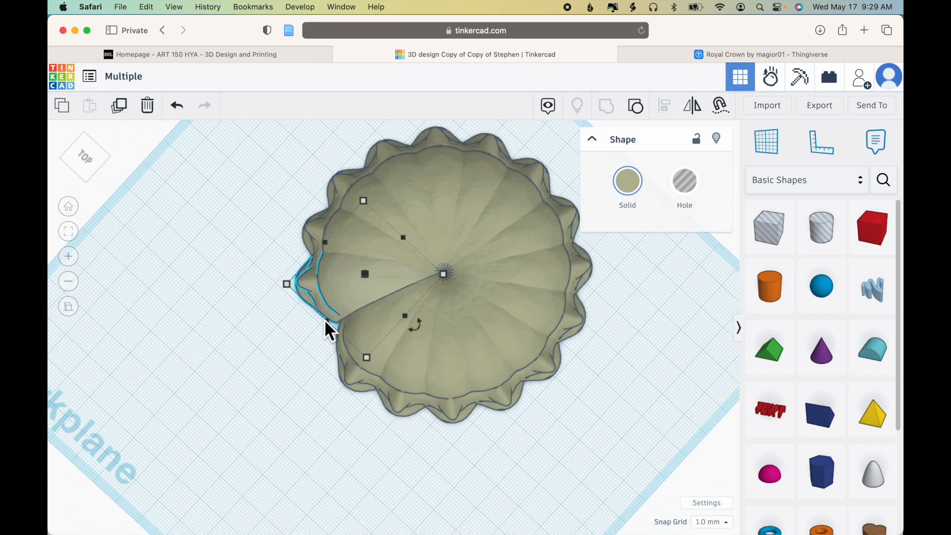
- Undo the most recent wedge duplications until only a half ring of seven face wedges is left
left_click(177, 105)
left_click(177, 105)
left_click(177, 105)
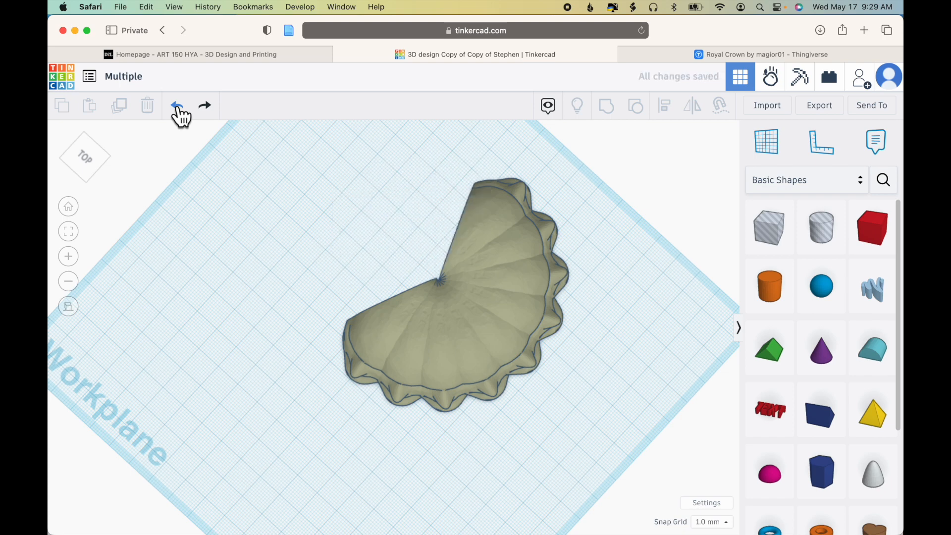
left_click(177, 105)
left_click(177, 105)
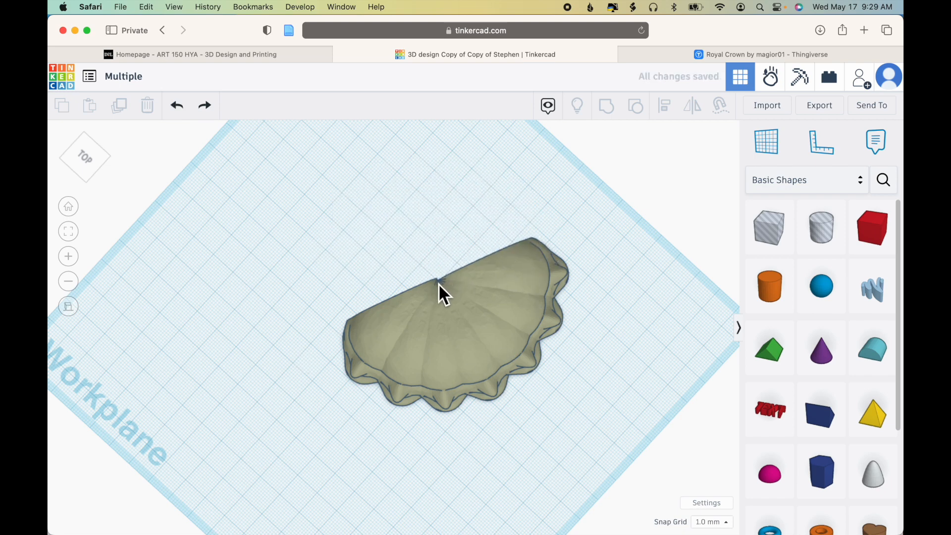
scroll(443, 286, "up", 3)
scroll(465, 266, "down", 3)
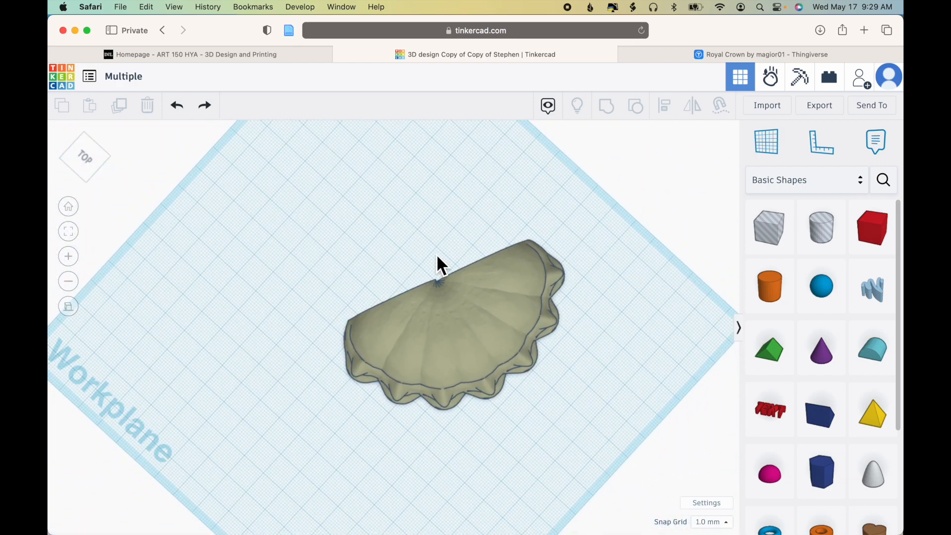
- Group the seven face wedges into one shape and rotate it 22.5° counterclockwise so the flat side runs vertically from above
left_click_drag(288, 271, 608, 410)
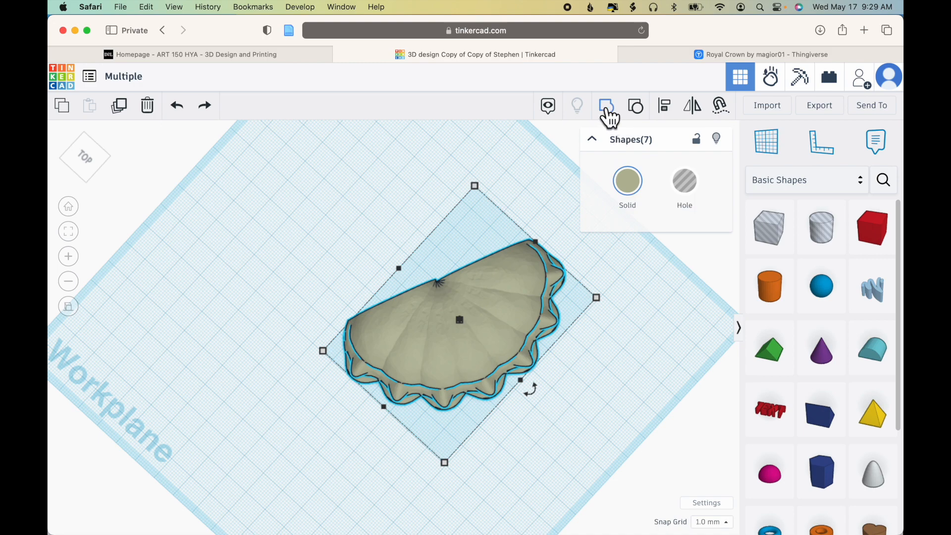
left_click(607, 108)
right_click_drag(595, 201, 605, 467)
left_click(85, 164)
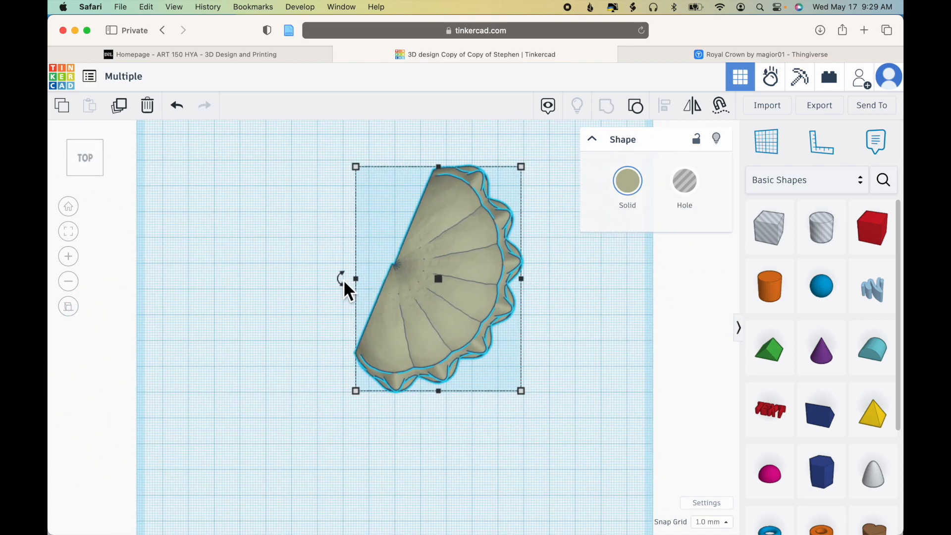
left_click_drag(344, 281, 328, 315)
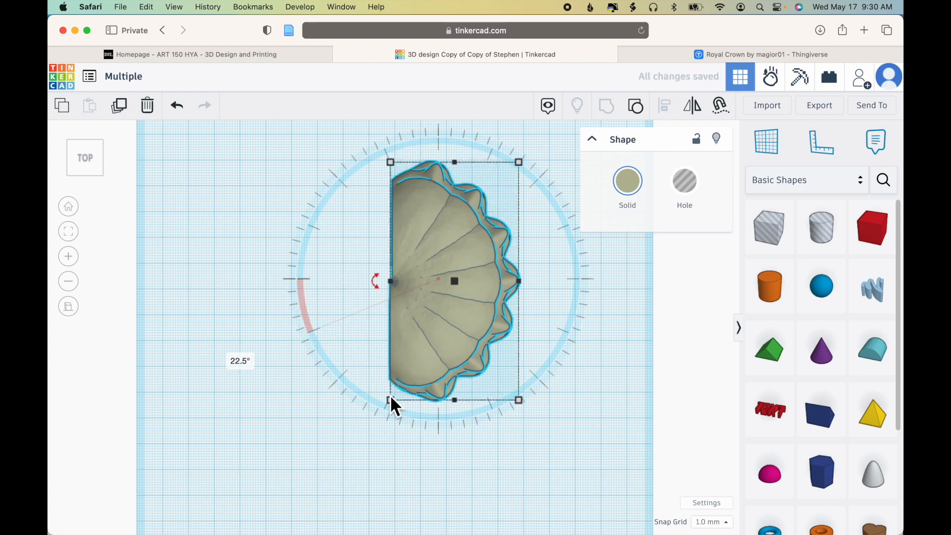
left_click(405, 425)
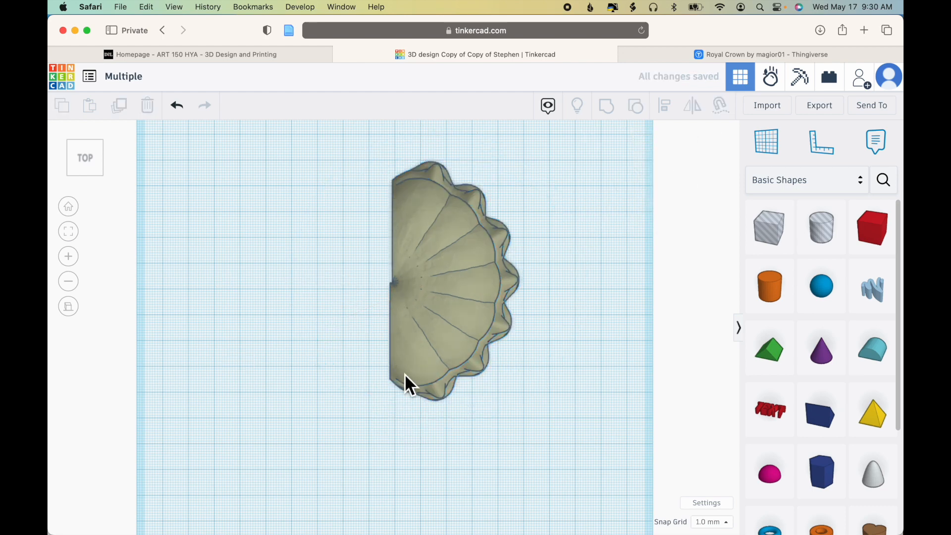
- Cover the half ring's uneven flat edge with a 27 × 105 mm box hole taller than the head, and group both to trim it
left_click_drag(769, 227, 396, 429)
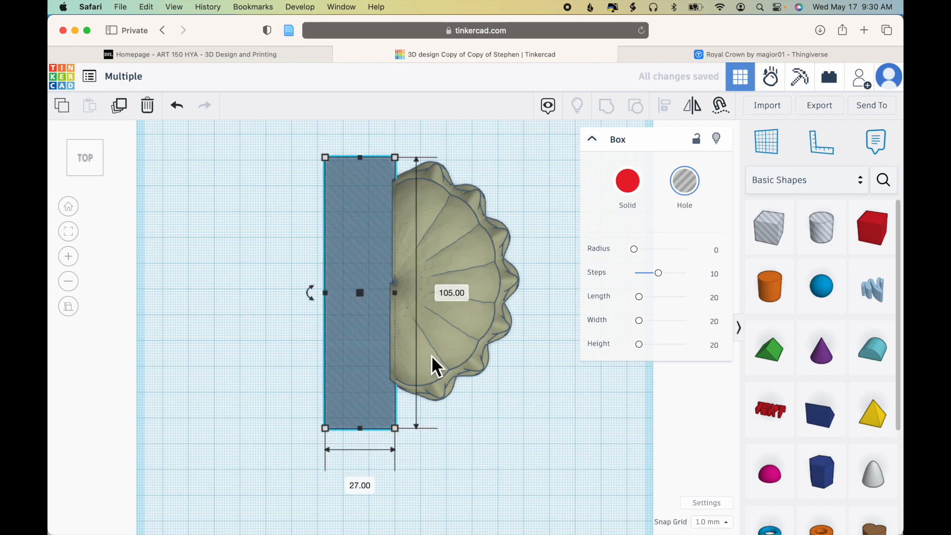
scroll(439, 308, "up", 3)
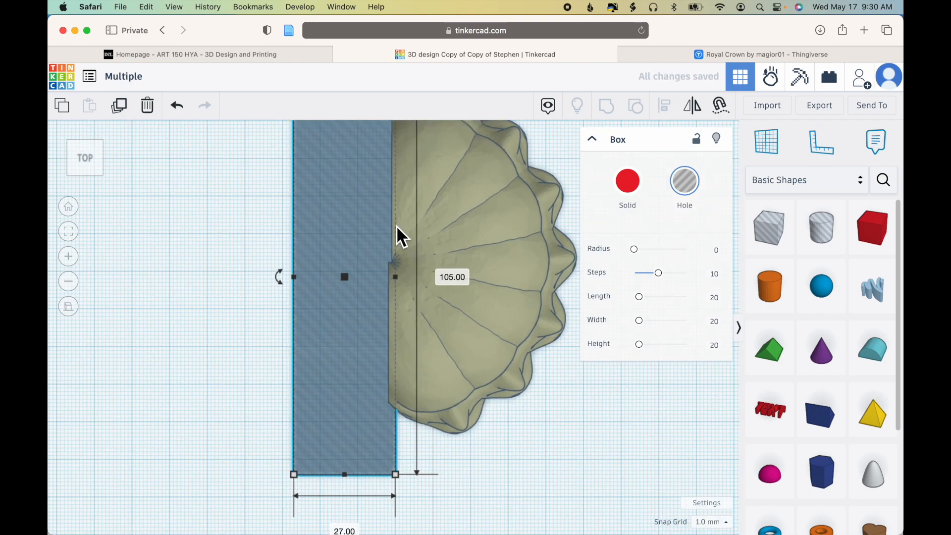
scroll(489, 490, "down", 2)
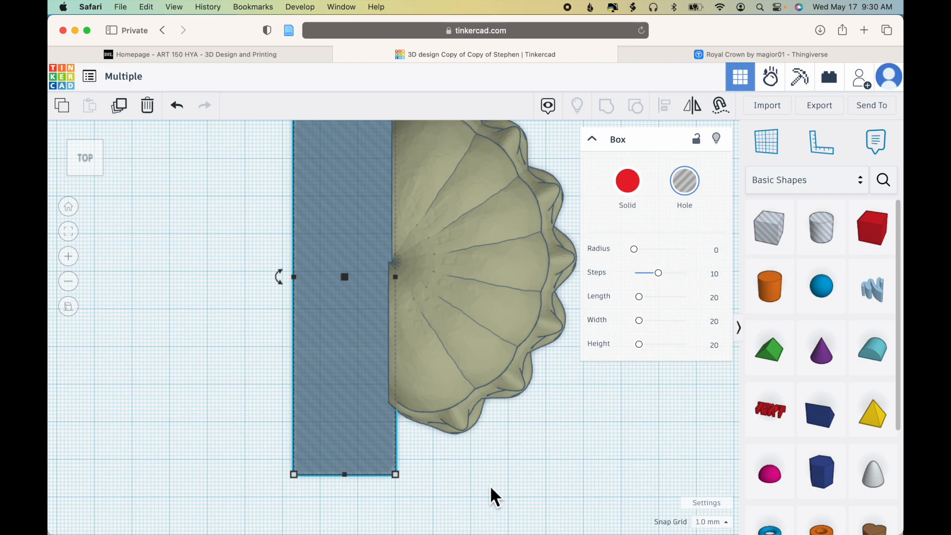
right_click_drag(493, 456, 448, 390)
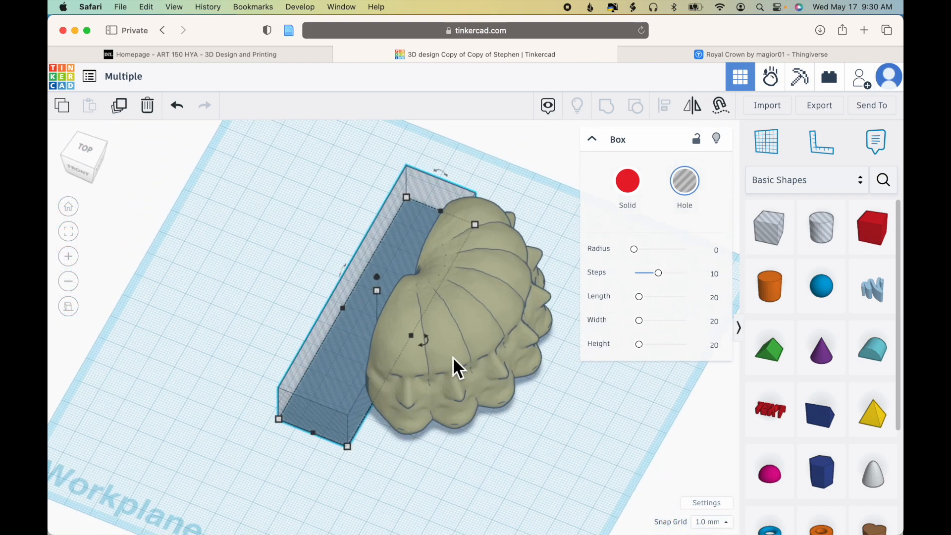
left_click_drag(376, 292, 374, 233)
left_click_drag(289, 188, 492, 340)
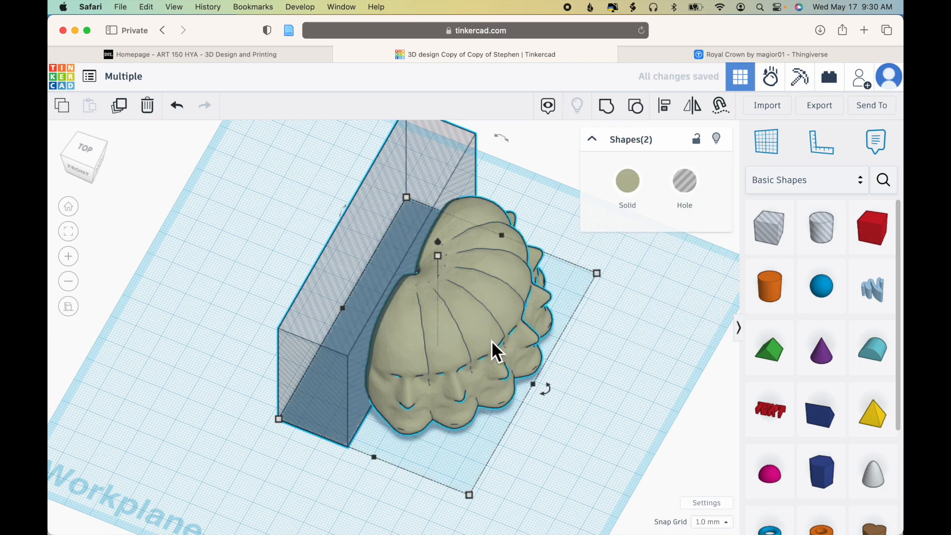
left_click(607, 104)
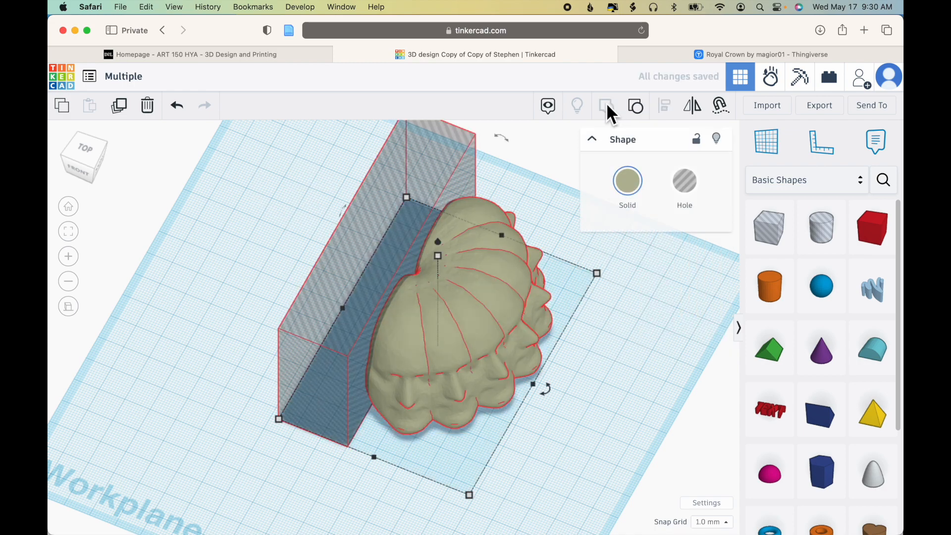
- Duplicate the trimmed half head in place and mirror the copy left to right
left_click(85, 152)
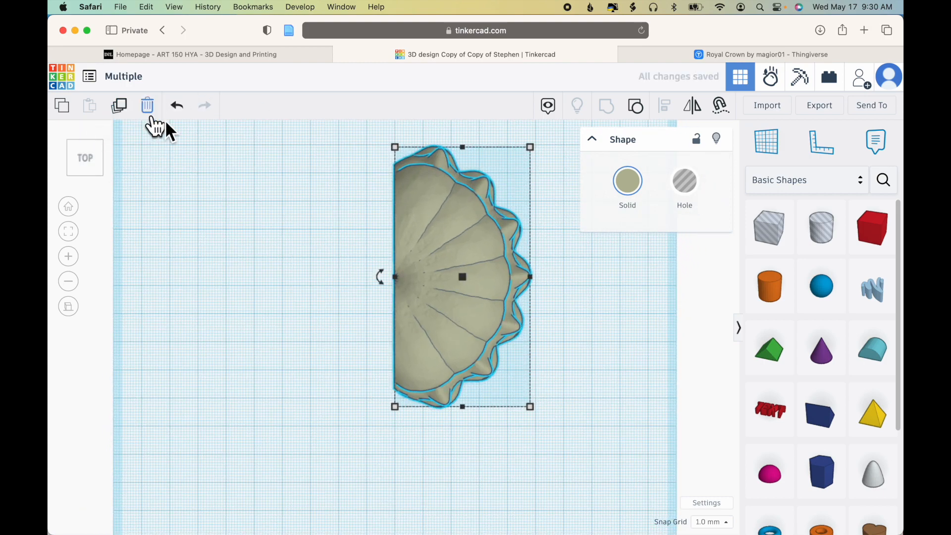
left_click(694, 108)
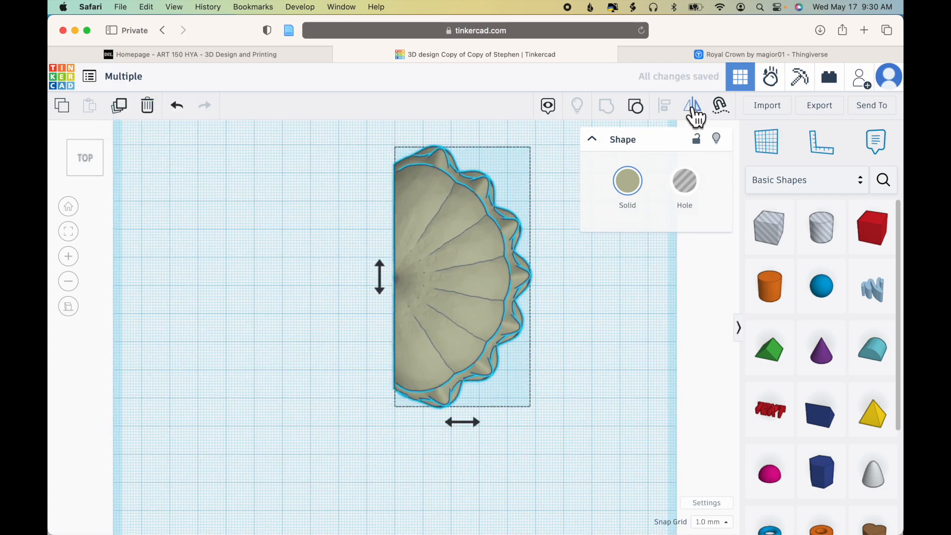
left_click(479, 421)
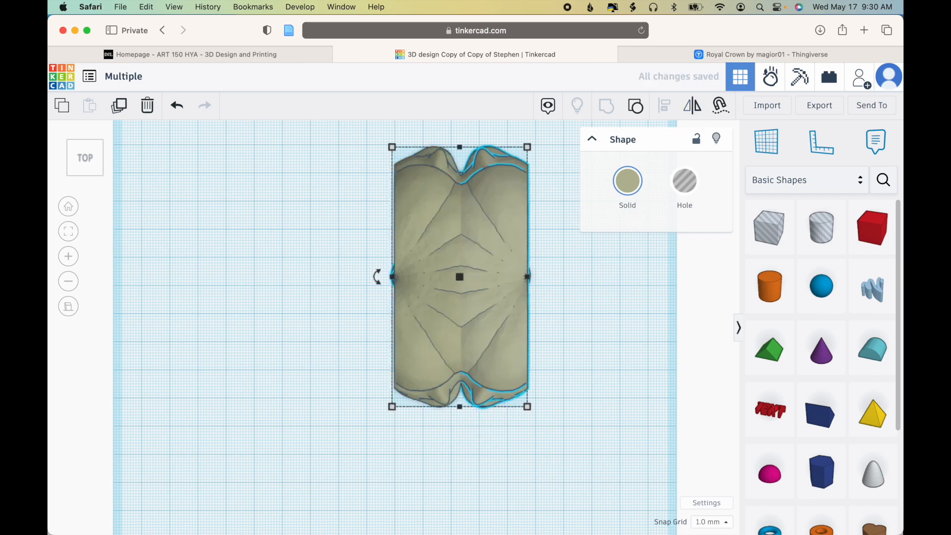
- Move the mirrored half sideways until its flat side slightly overlaps the original half's flat side, closing the circle of faces
key("Left")
key("Left")
key("Left")
key("Left")
key("Left")
key("Left")
key("Left")
key("Left")
key("Left")
key("Left")
key("Left")
key("Left")
key("Left")
key("Left")
key("Left")
key("Left")
key("Left")
key("Left")
key("Left")
key("Left")
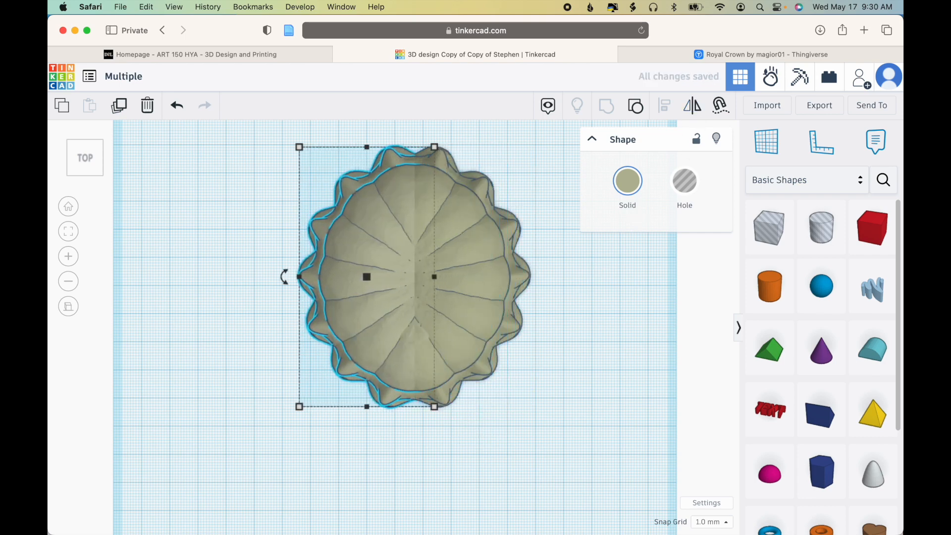
key("Left")
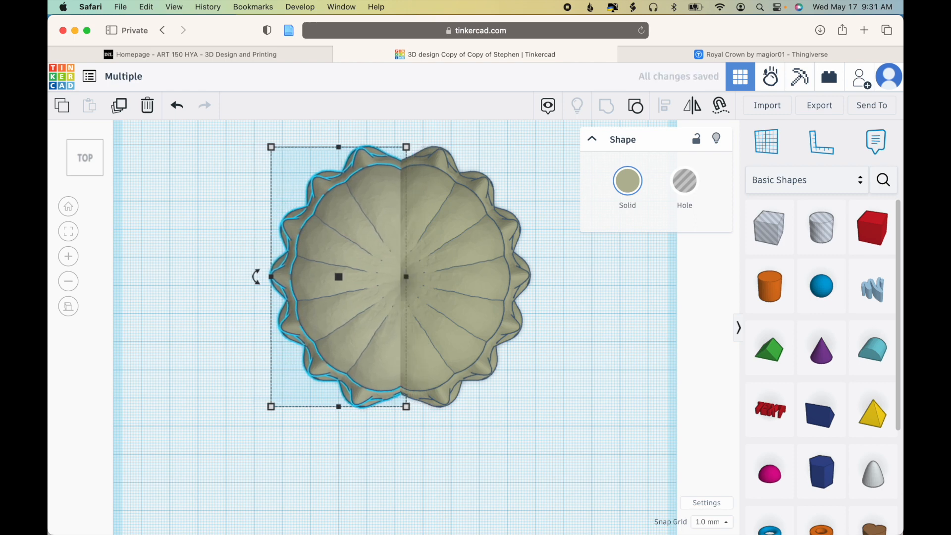
key("Right")
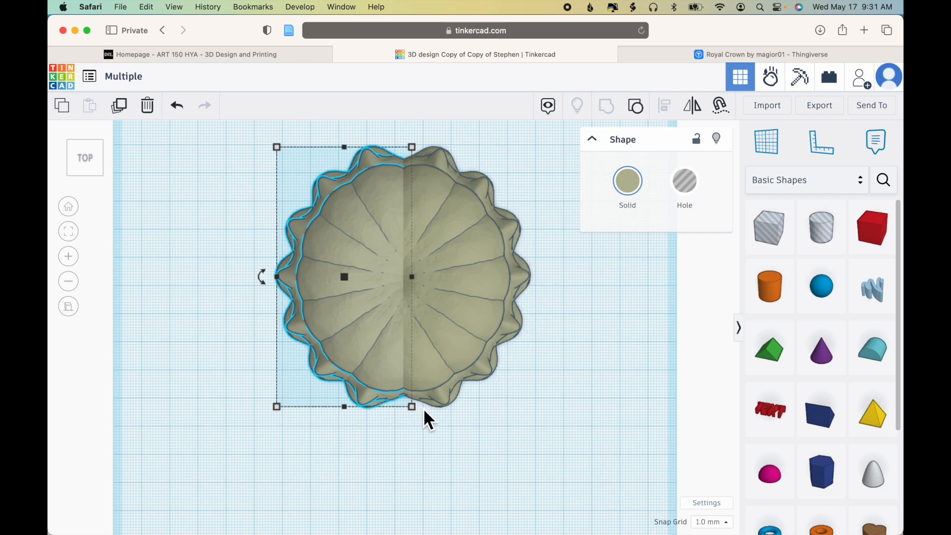
- Rotate the mirrored half 3° counterclockwise to fine-tune its fit against the other half
mouse_move(266, 292)
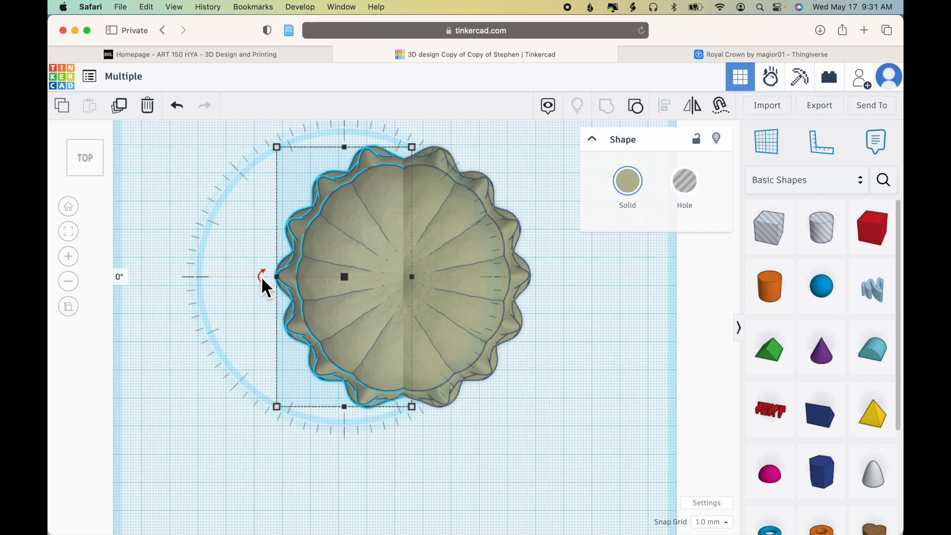
left_click_drag(261, 275, 129, 287)
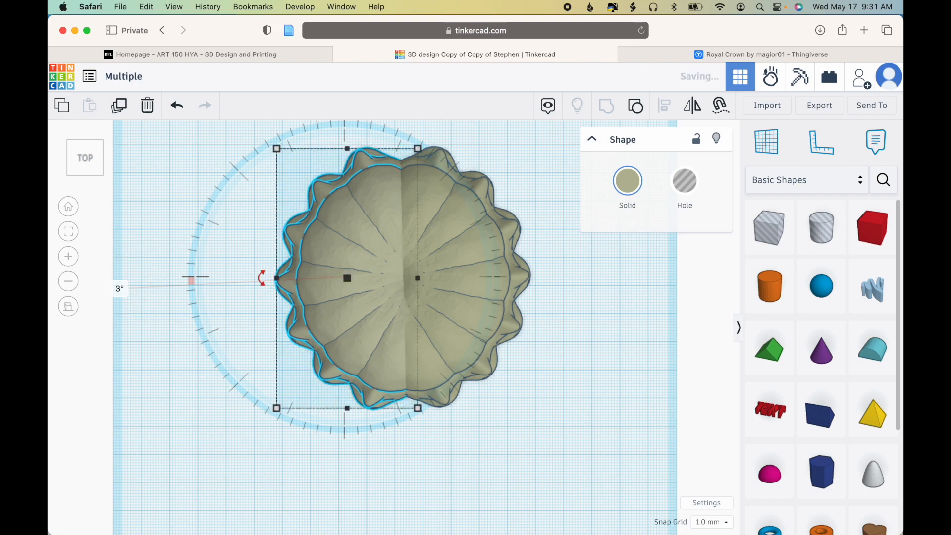
left_click(572, 390)
- Group both halves into a single circular multi-faced head
mouse_move(572, 389)
right_mouse_down()
mouse_move(544, 322)
mouse_move(551, 354)
right_mouse_up()
left_click_drag(256, 157, 551, 375)
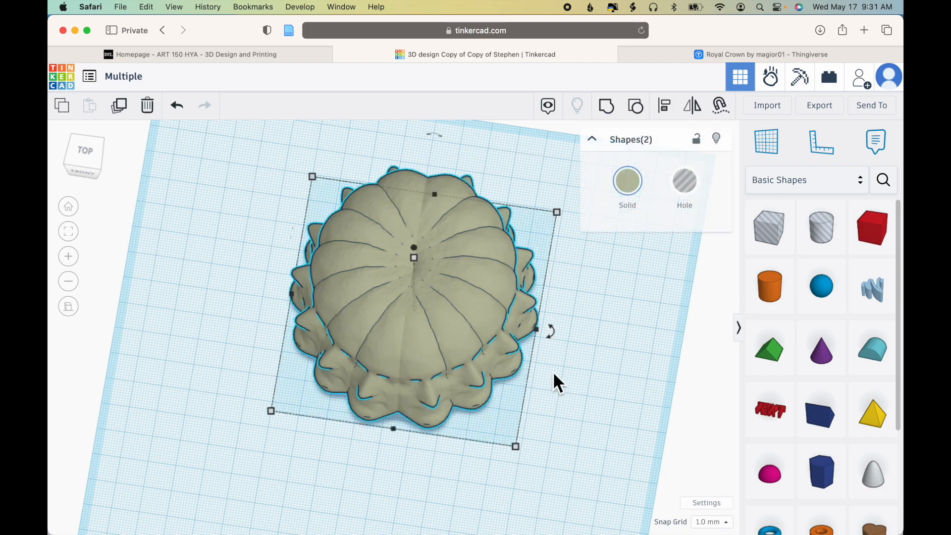
left_click(607, 108)
- Examine the grouped head from several angles and show it as transparent to check its interior
right_click_drag(604, 418, 617, 243)
right_click_drag(566, 382, 621, 375)
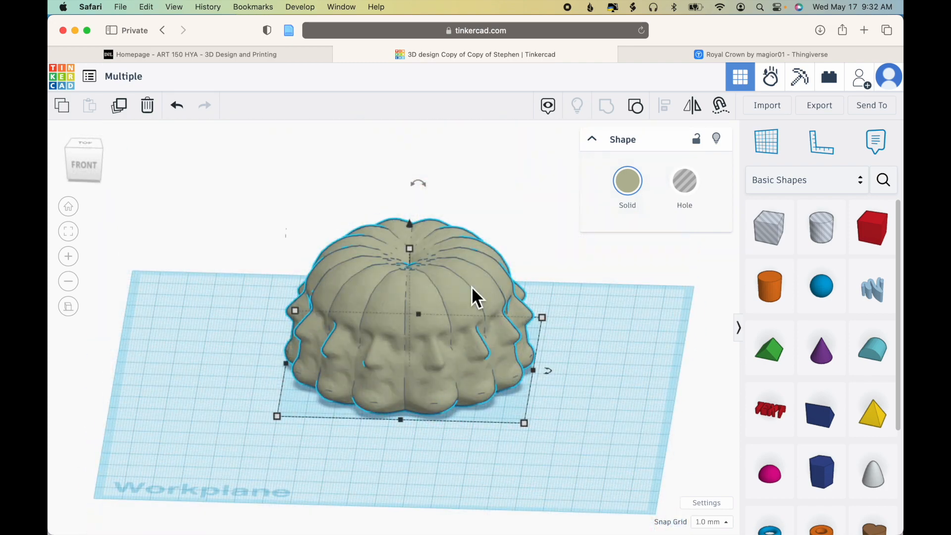
key("t")
mouse_move(573, 471)
right_mouse_down()
mouse_move(573, 450)
mouse_move(566, 458)
right_mouse_up()
right_click_drag(605, 371, 616, 468)
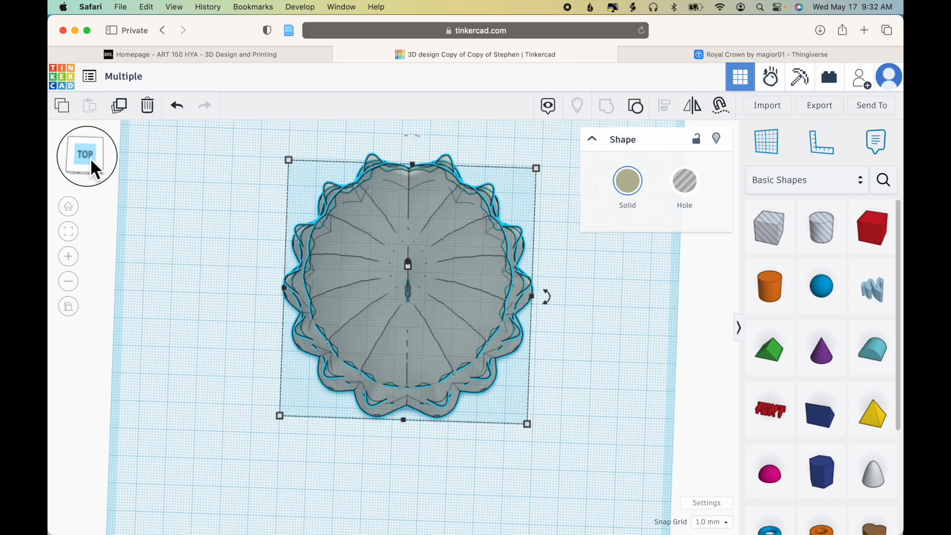
- Place a solid cylinder beside the multi-faced head, widen its base slightly and raise its height to about 108 mm
left_click(91, 161)
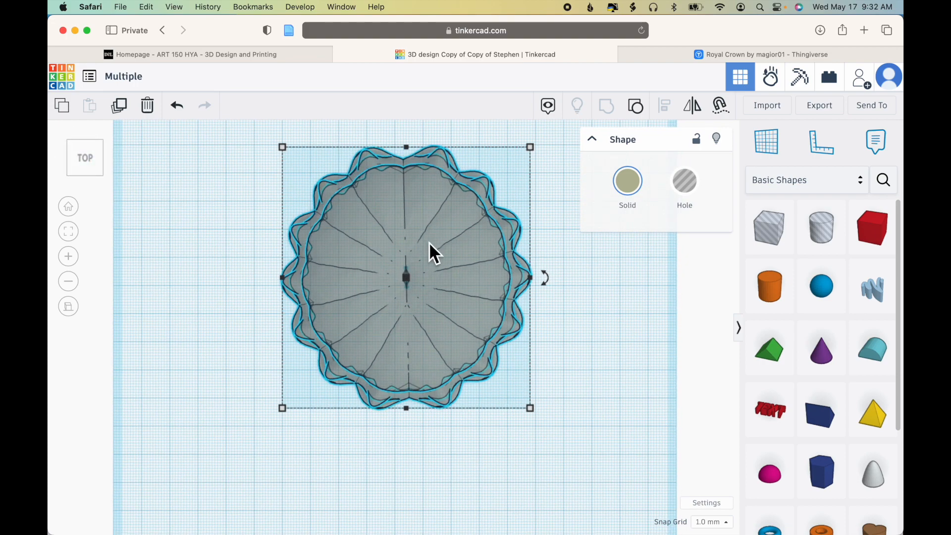
left_click_drag(770, 295, 577, 391)
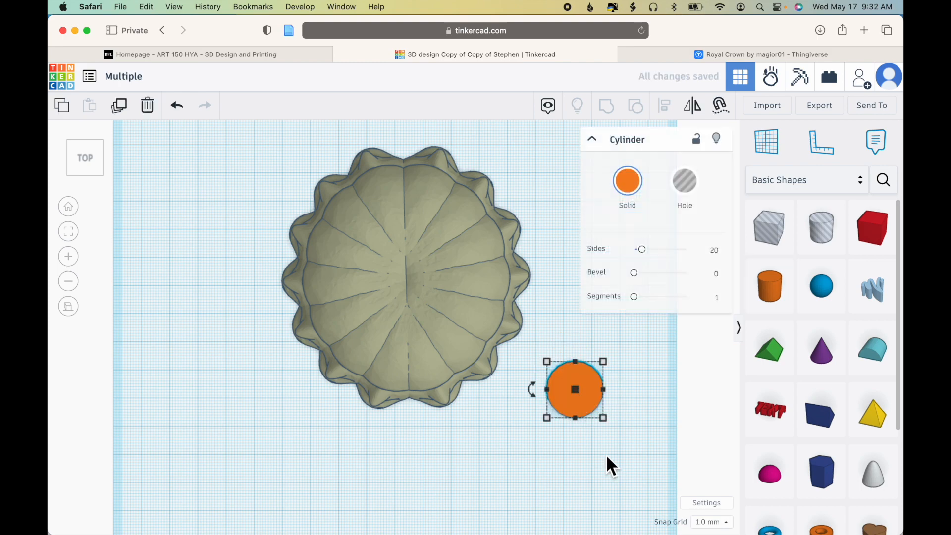
right_click_drag(605, 435, 603, 372)
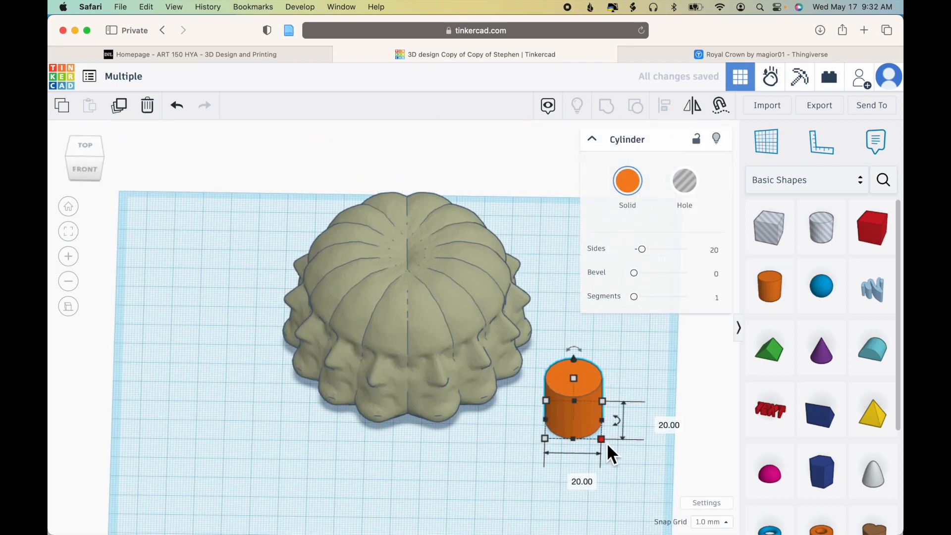
left_click_drag(606, 444, 611, 450)
left_click_drag(582, 375, 585, 201)
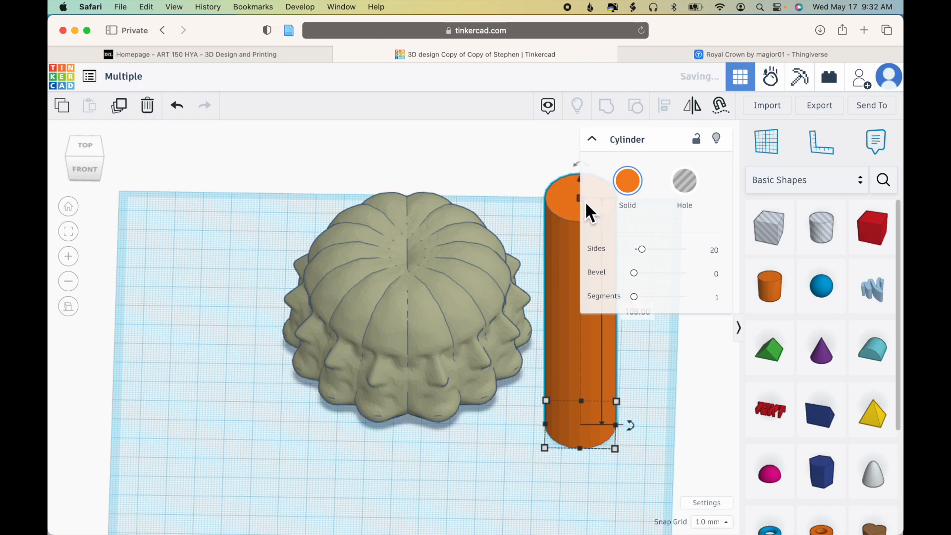
left_click(87, 145)
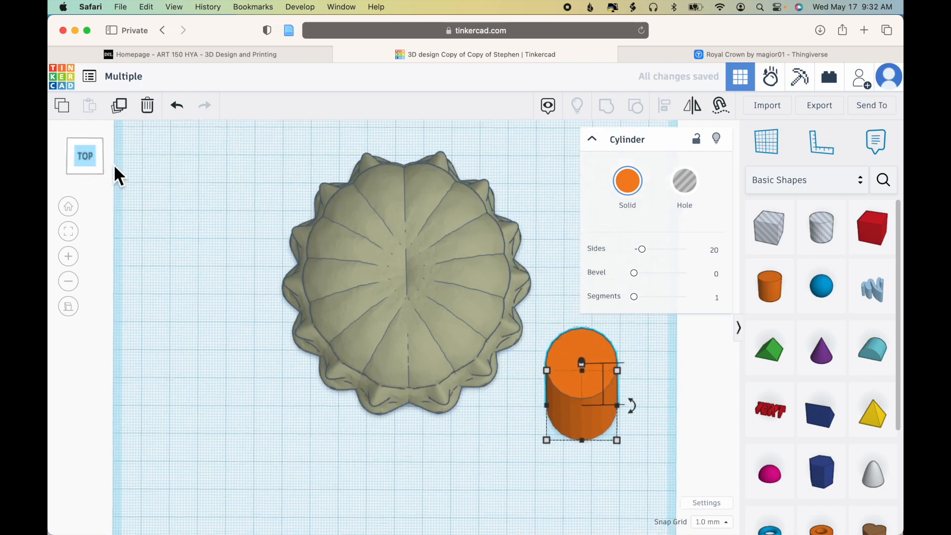
- Move the solid cylinder onto the centre of the multi-faced head
left_click(468, 329)
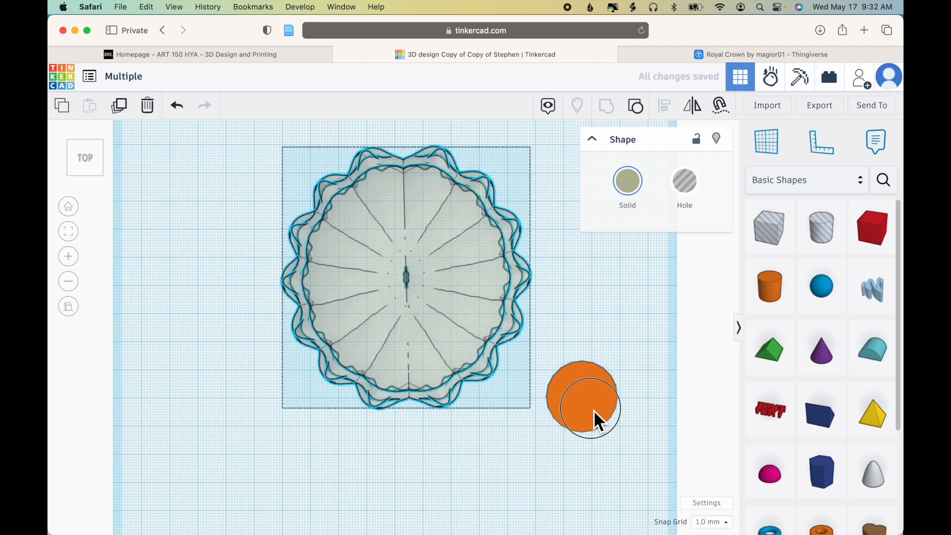
left_click(593, 409)
left_click_drag(594, 409, 418, 291)
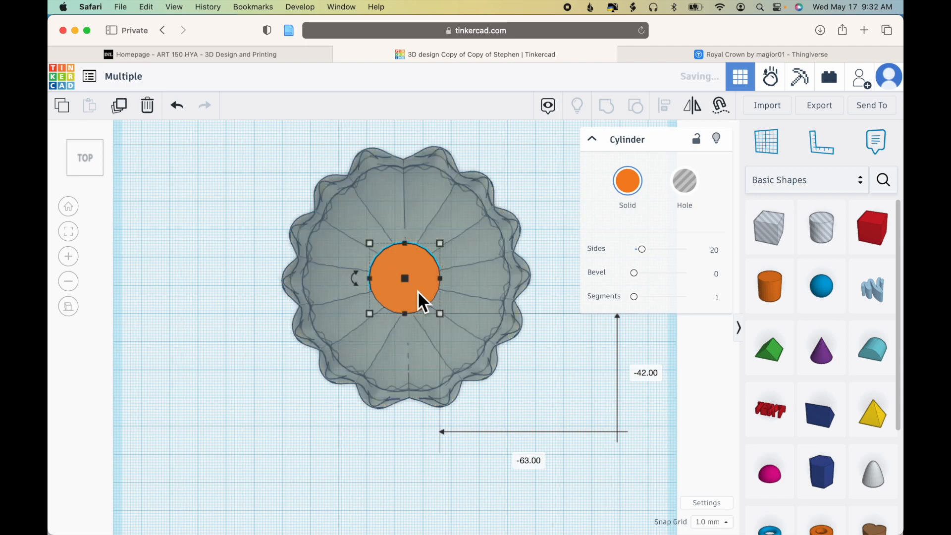
- Group the central cylinder and the multi-faced head into a single solid shape
left_click_drag(310, 165, 512, 384)
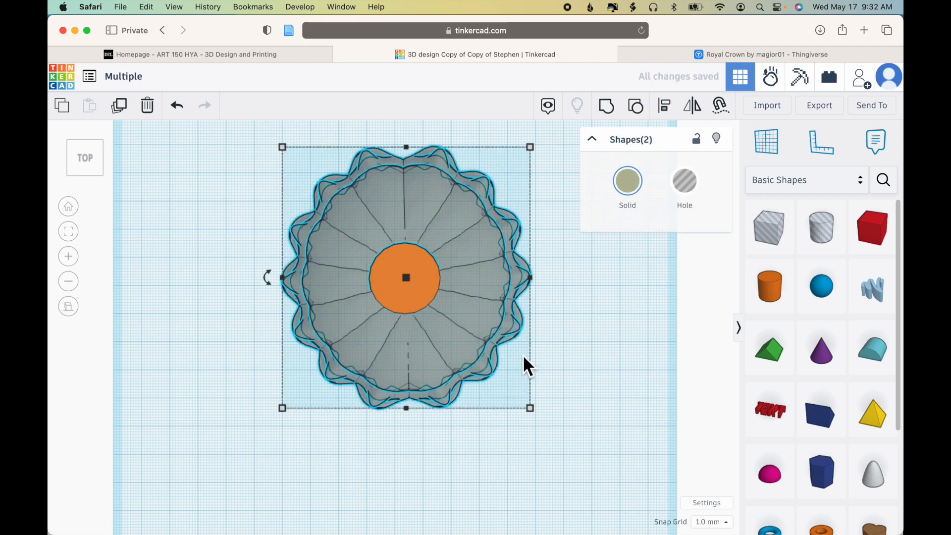
left_click(469, 273)
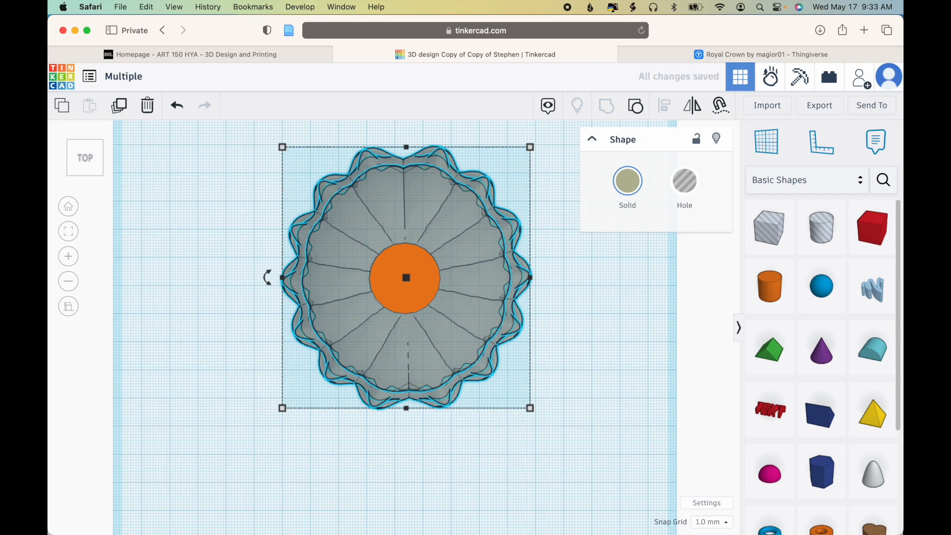
left_click(563, 292)
left_click(421, 286)
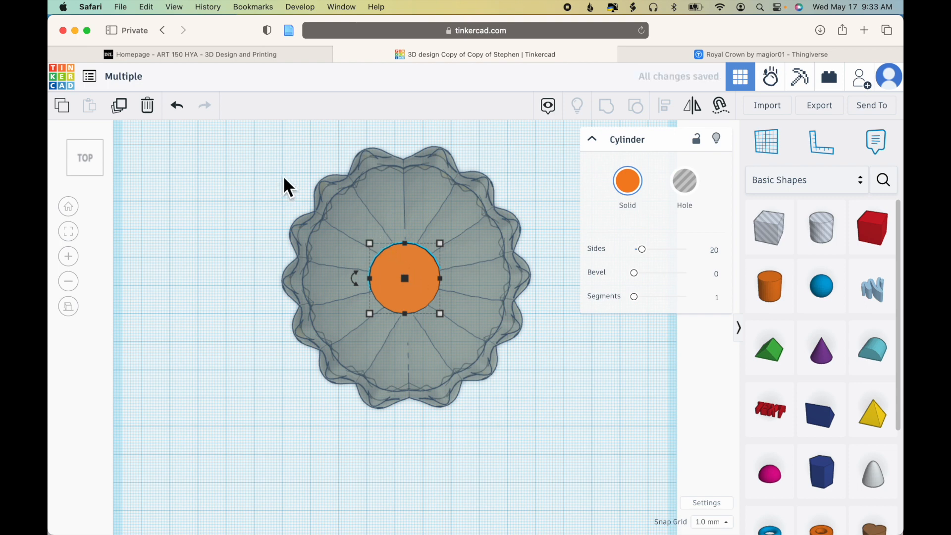
left_click(454, 296, "shift")
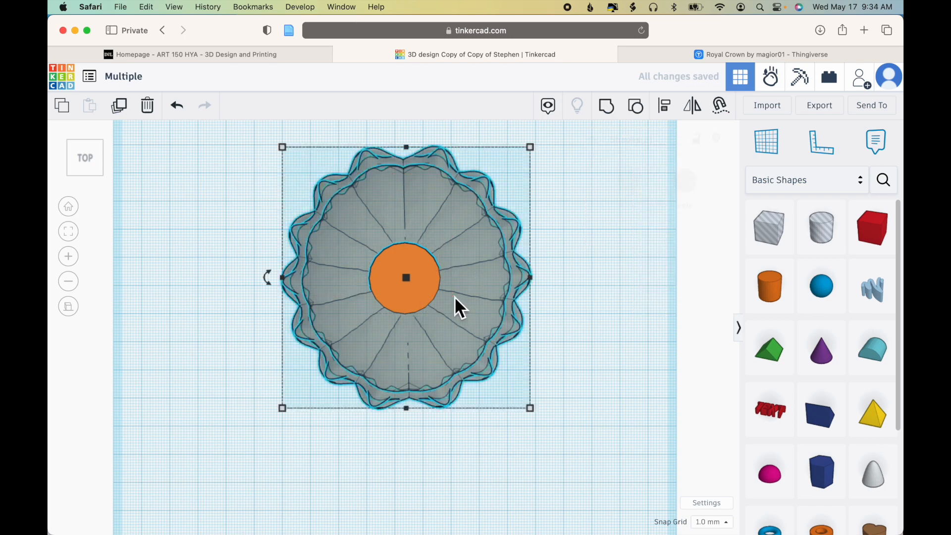
left_click(607, 106)
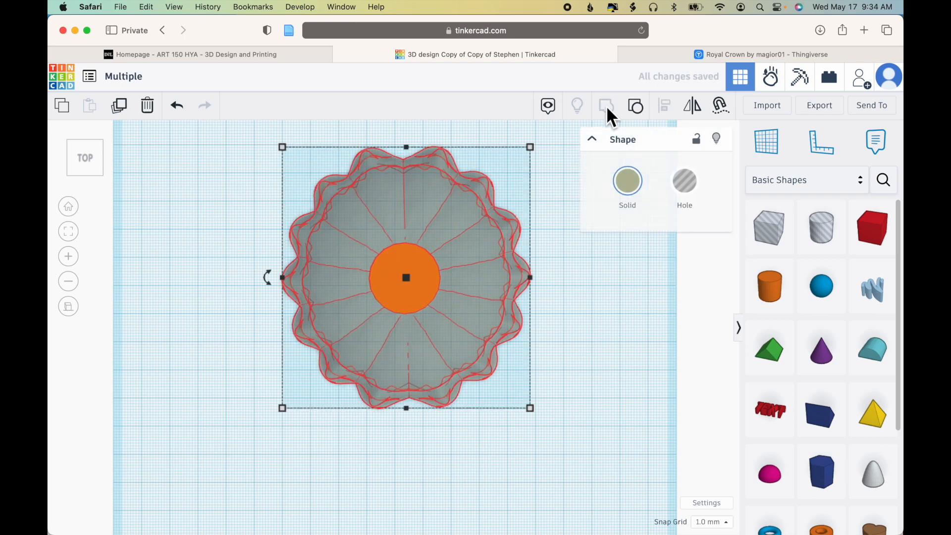
right_click_drag(592, 369, 572, 274)
right_click_drag(572, 401, 618, 410)
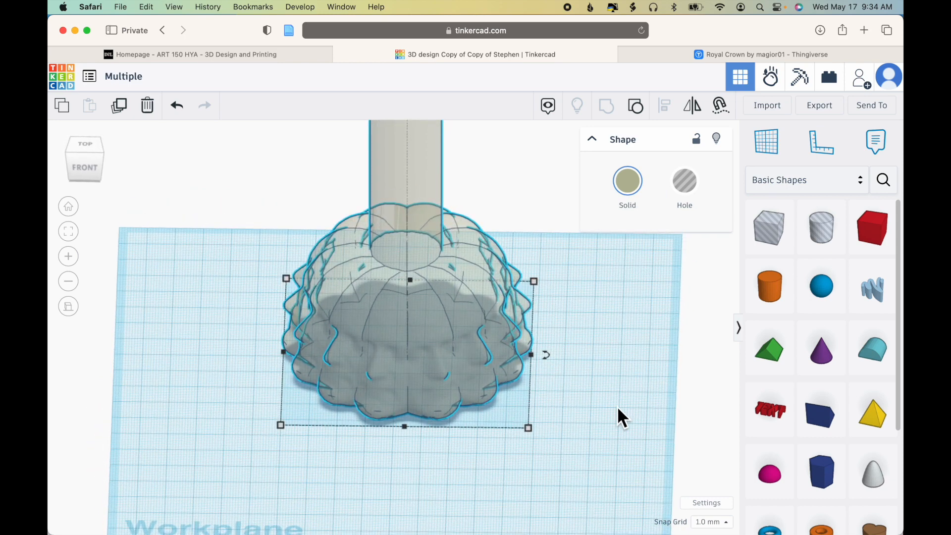
scroll(588, 415, "down", 3)
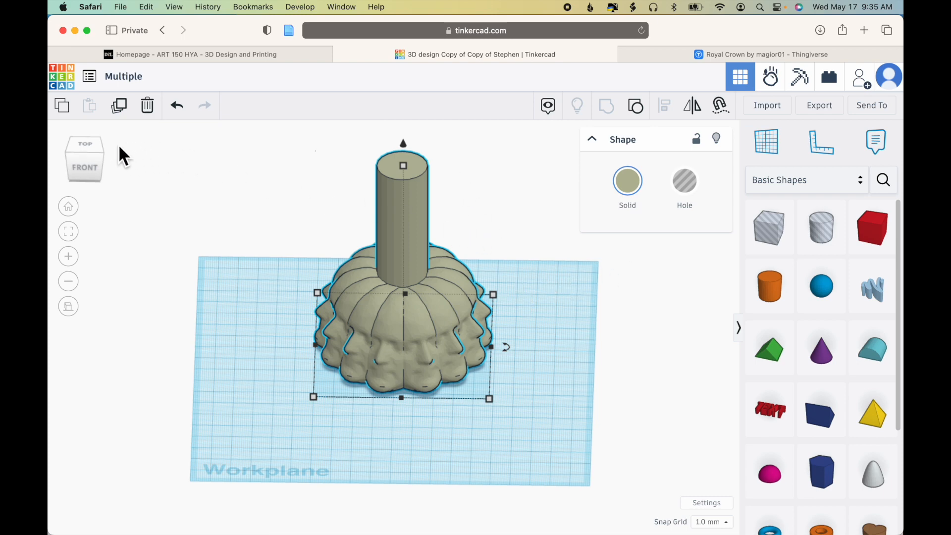
- Place a box hole about 150 by 133 mm and 77 mm high around the head, lifted to cover the cylinder and the crown
left_click_drag(768, 228, 548, 440)
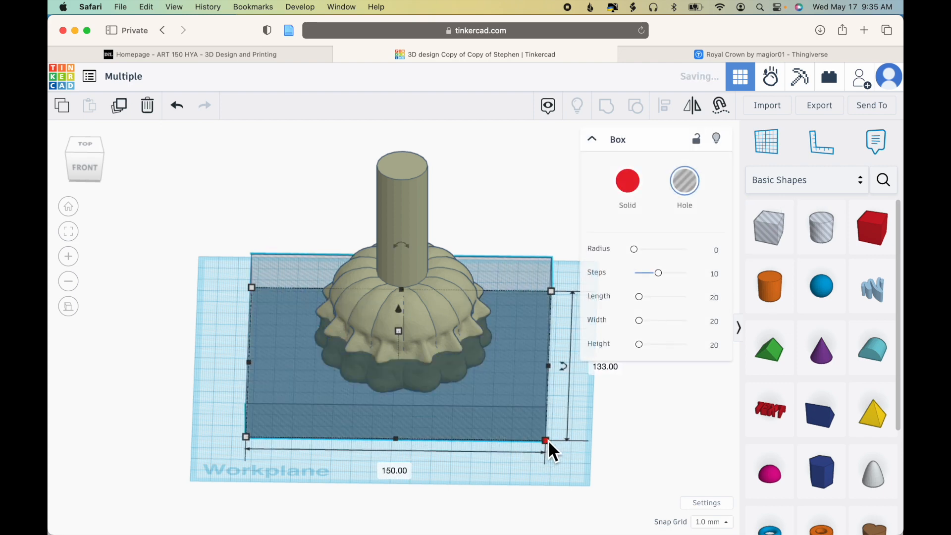
left_click_drag(399, 309, 400, 168)
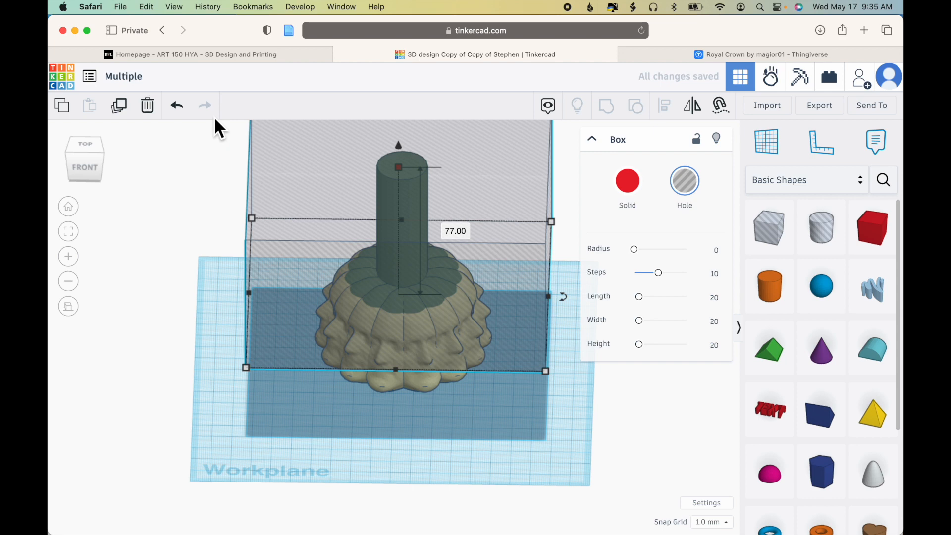
- Group the box hole with the head to cut off the cylinder and crown, leaving a flat surface
left_click(90, 158)
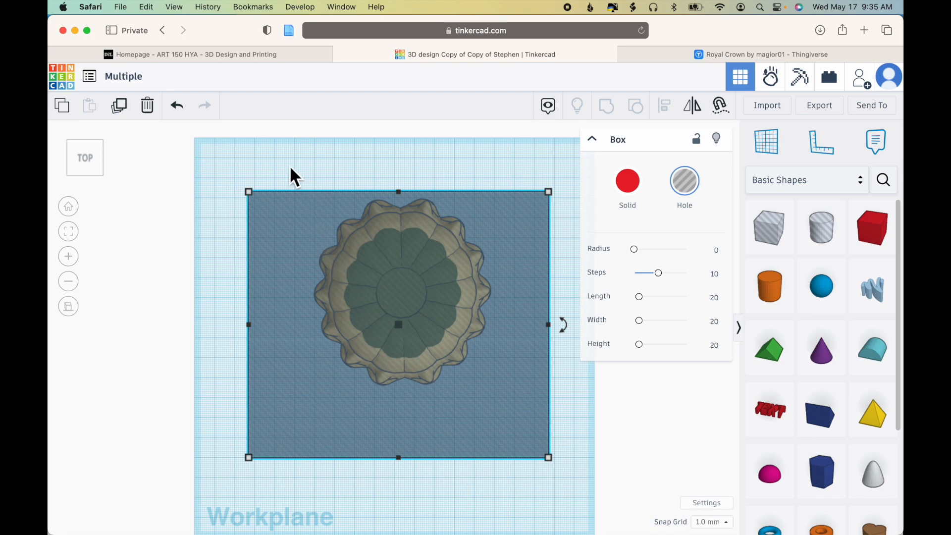
left_click(468, 349, "shift")
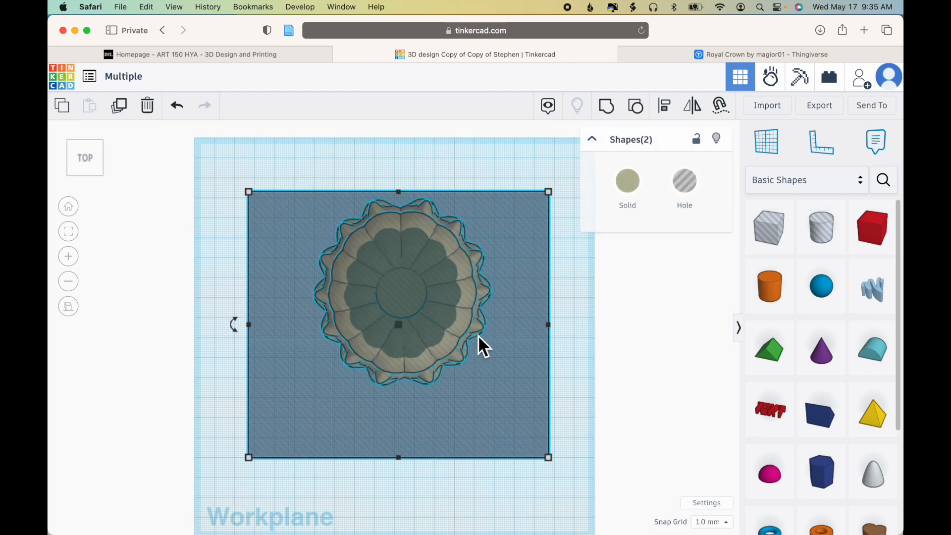
left_click(607, 107)
right_click_drag(490, 327, 541, 412)
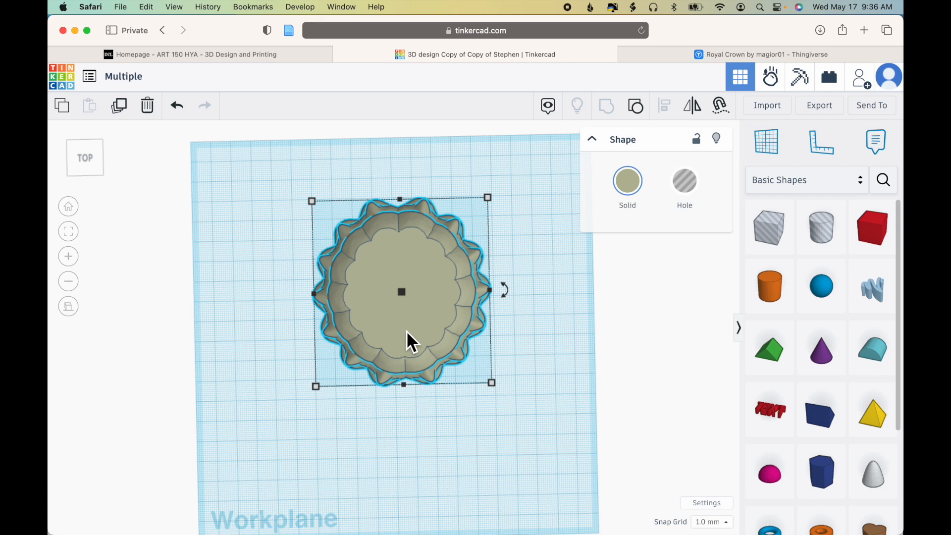
- Place a solid cylinder in front of the head, set its sides to 64 and raise its height to about 82 mm
left_click(87, 162)
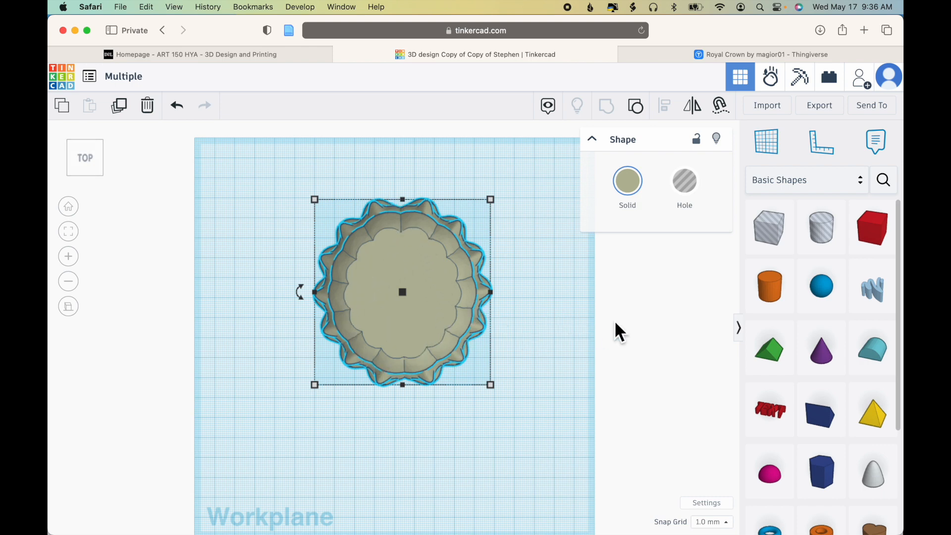
left_click_drag(777, 293, 470, 419)
key("f")
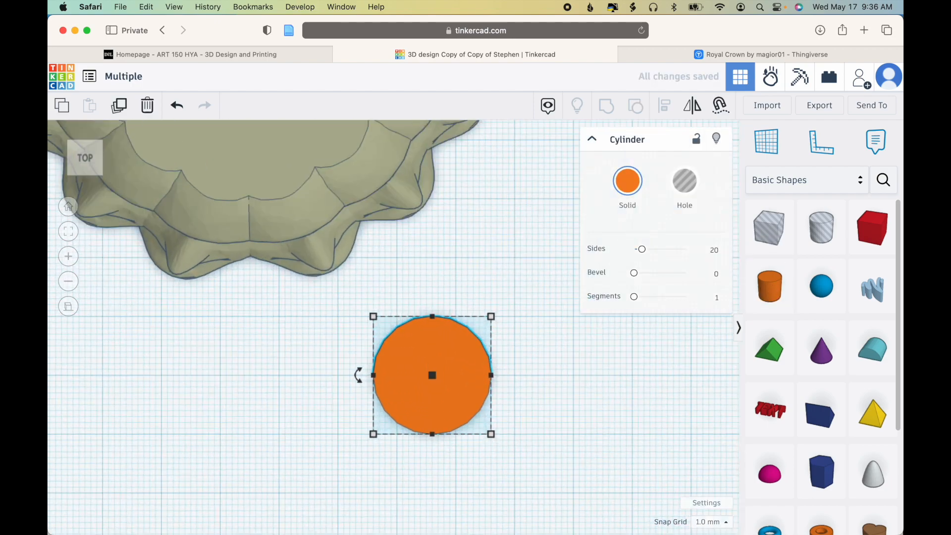
right_click_drag(565, 427, 545, 364)
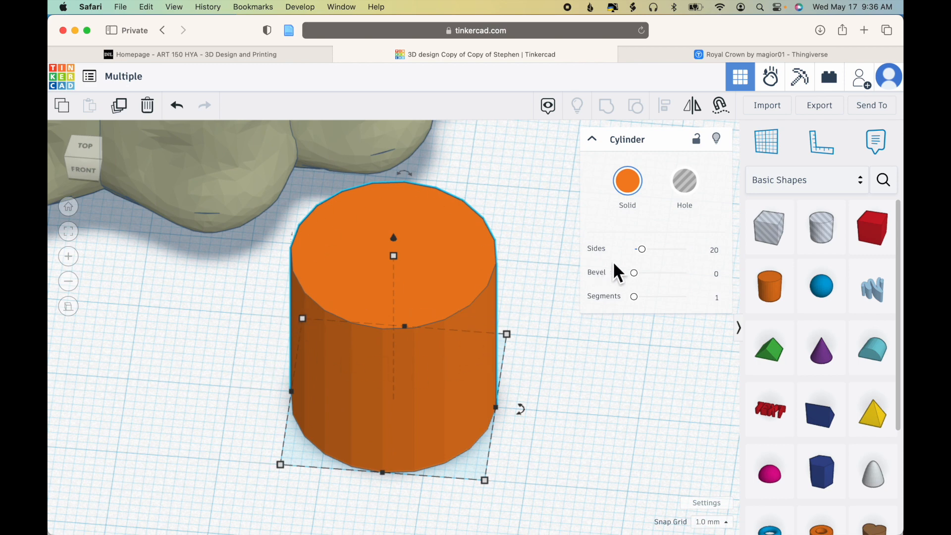
left_click_drag(641, 255, 713, 264)
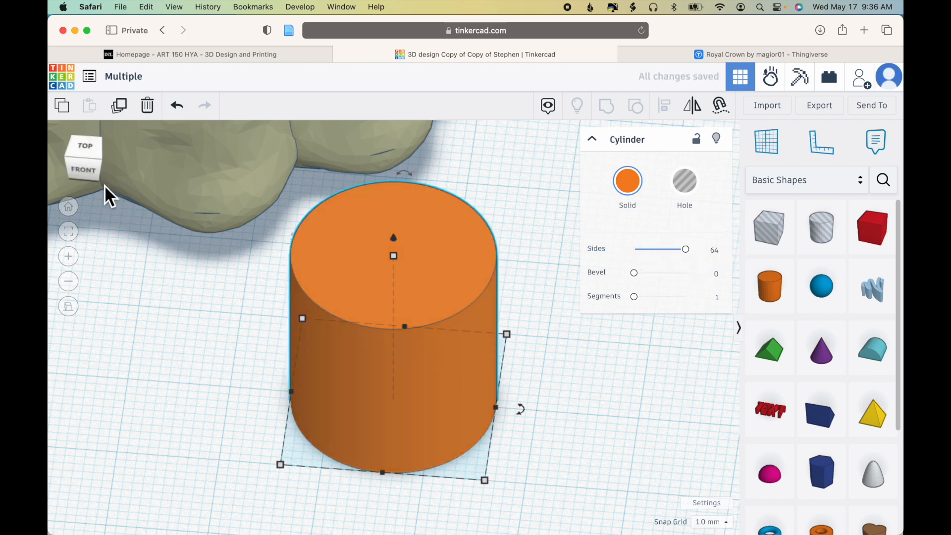
right_click_drag(472, 293, 449, 285)
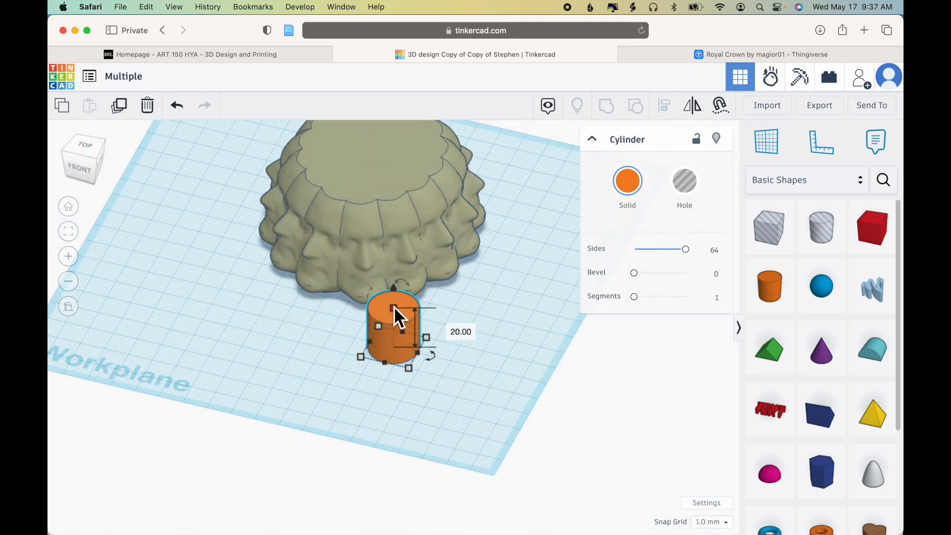
left_click_drag(394, 307, 391, 186)
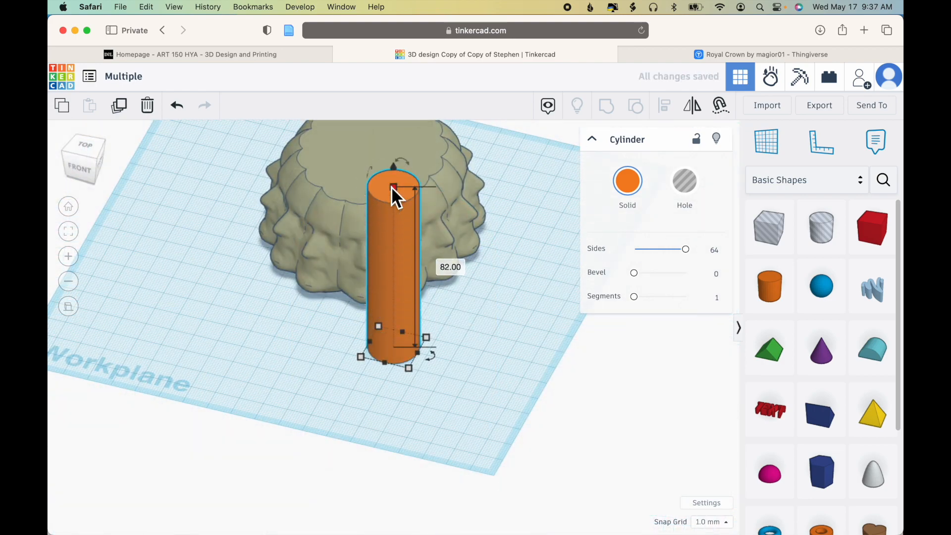
- Move the cylinder onto the head's flat surface and widen its base to about 32 mm
left_click(88, 148)
left_click_drag(408, 343, 325, 185)
scroll(325, 186, "up", 2)
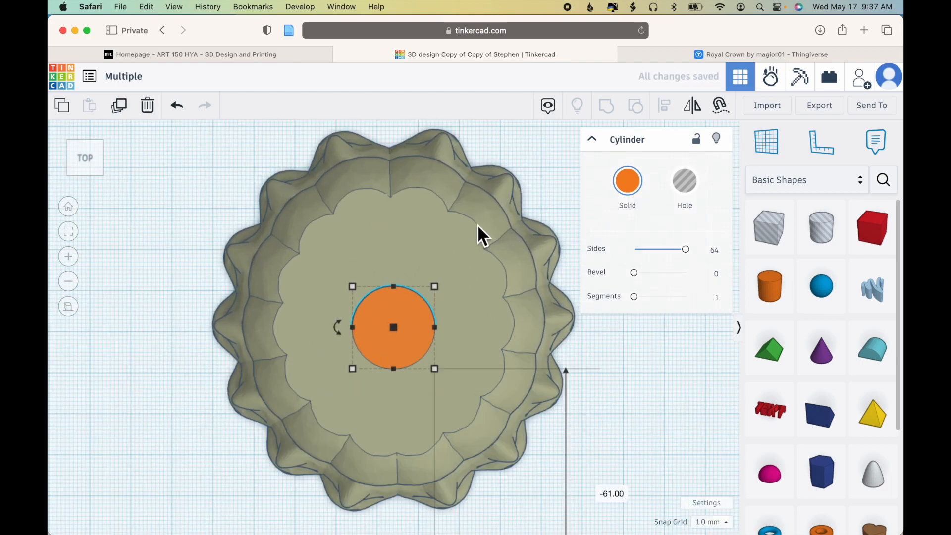
left_click_drag(434, 287, 486, 257)
left_click_drag(444, 311, 415, 325)
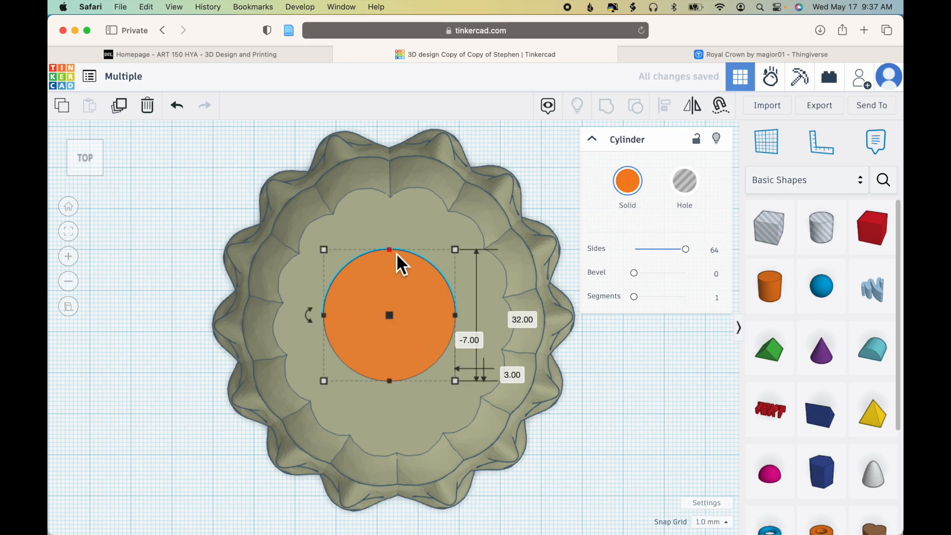
- Stretch the cylinder's base into an oval that follows the head's outline and recentre it on the flat surface
left_click_drag(389, 249, 389, 221)
left_click_drag(391, 382, 395, 412)
left_click_drag(457, 320, 480, 320)
left_click_drag(423, 326, 414, 334)
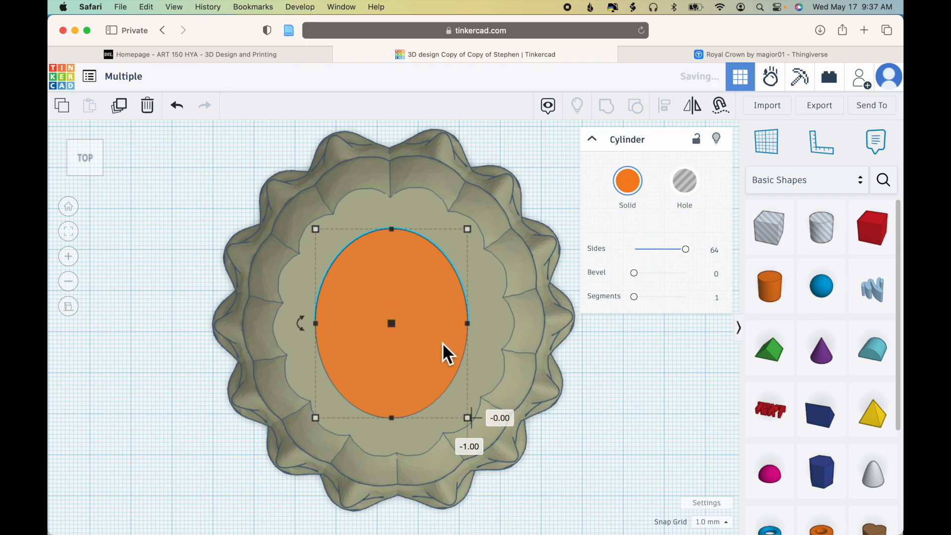
- Set the snap grid to 0.1 mm, nudge the oval cylinder into place and enlarge it to about 43.5 mm wide
left_click(724, 523)
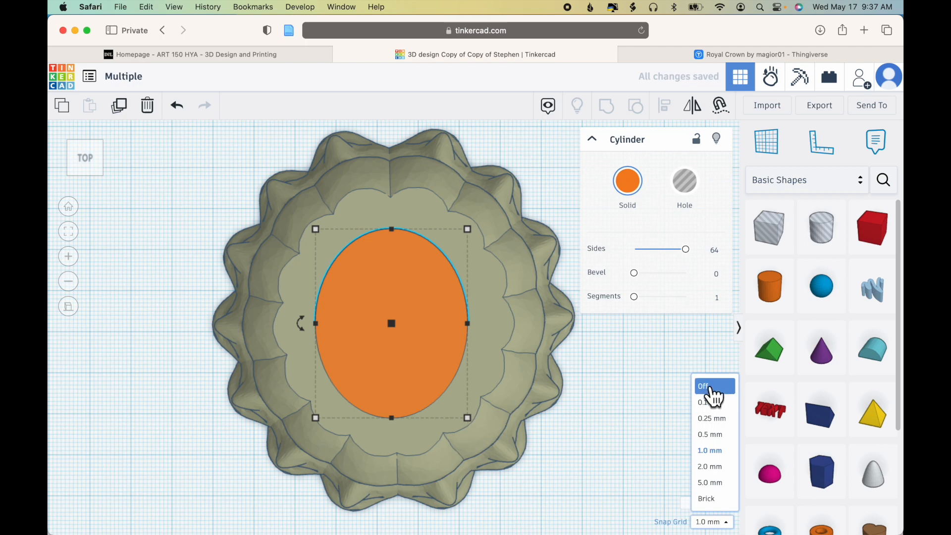
left_click(715, 402)
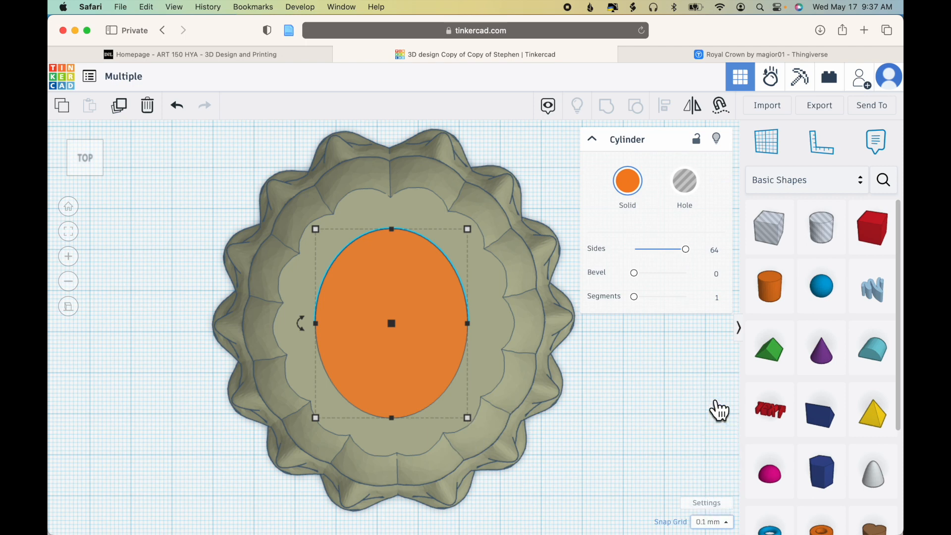
left_click_drag(427, 341, 430, 341)
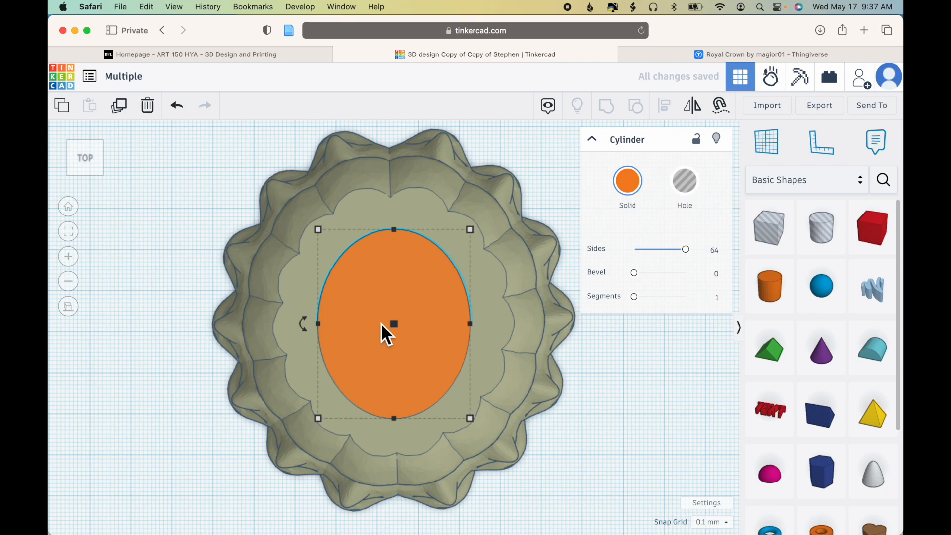
left_click_drag(395, 232, 395, 221)
left_click_drag(395, 419, 396, 433)
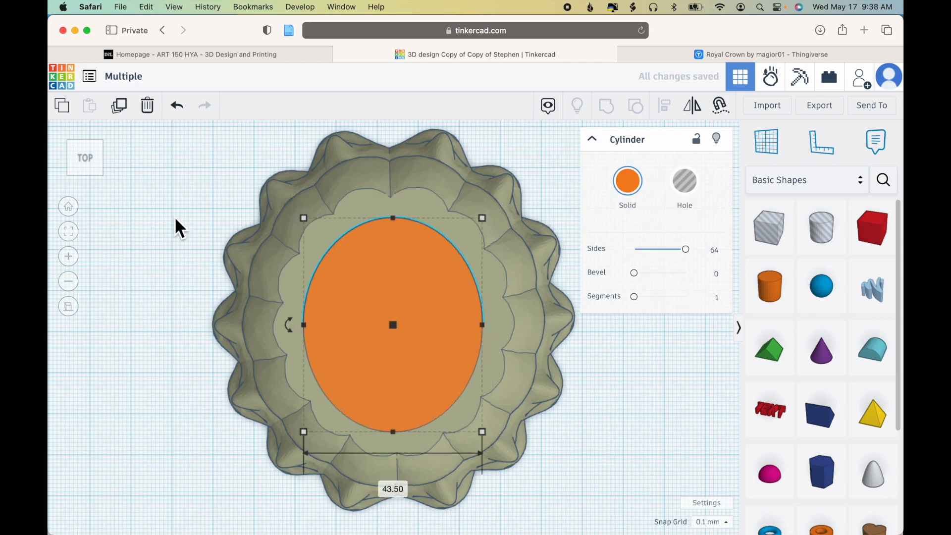
- Align the oval cylinder with the head on their centres in the front-to-back direction
left_click_drag(172, 213, 374, 295)
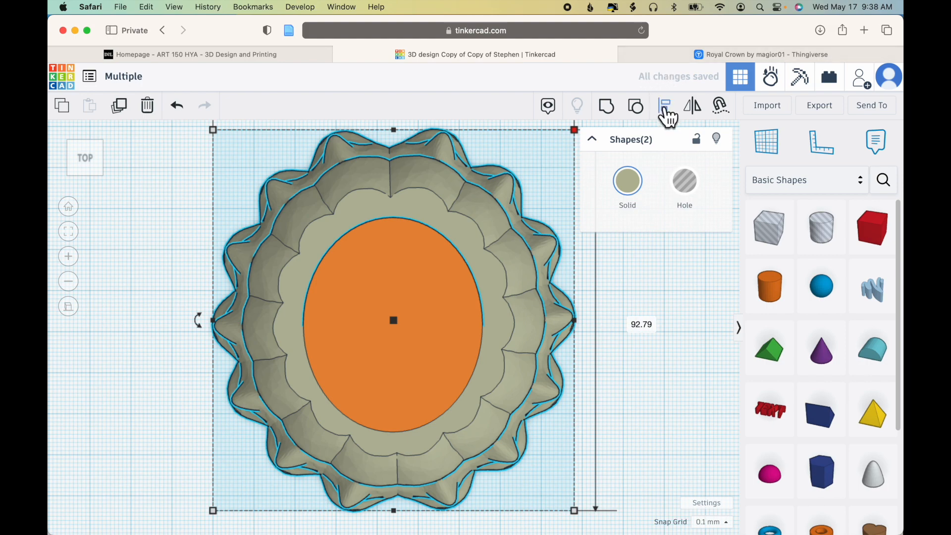
scroll(393, 317, "down", 2)
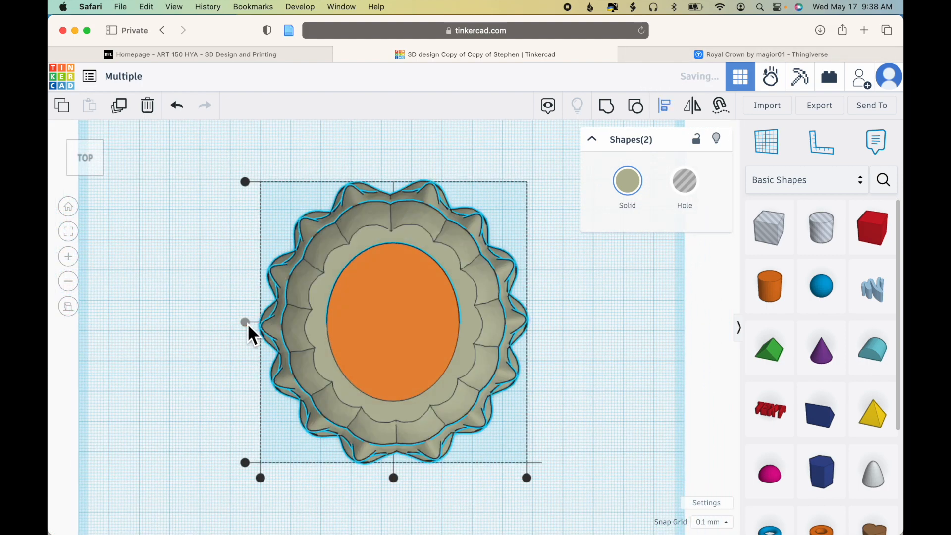
left_click(555, 401)
scroll(521, 366, "up", 3)
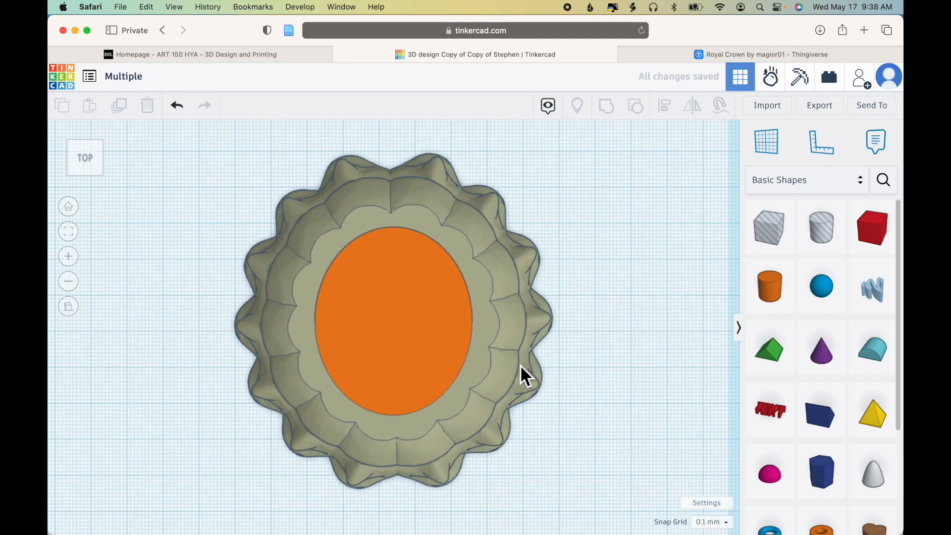
- Turn the oval cylinder into a hole
right_click_drag(662, 453, 599, 389)
scroll(400, 300, "down", 3)
left_click(399, 300)
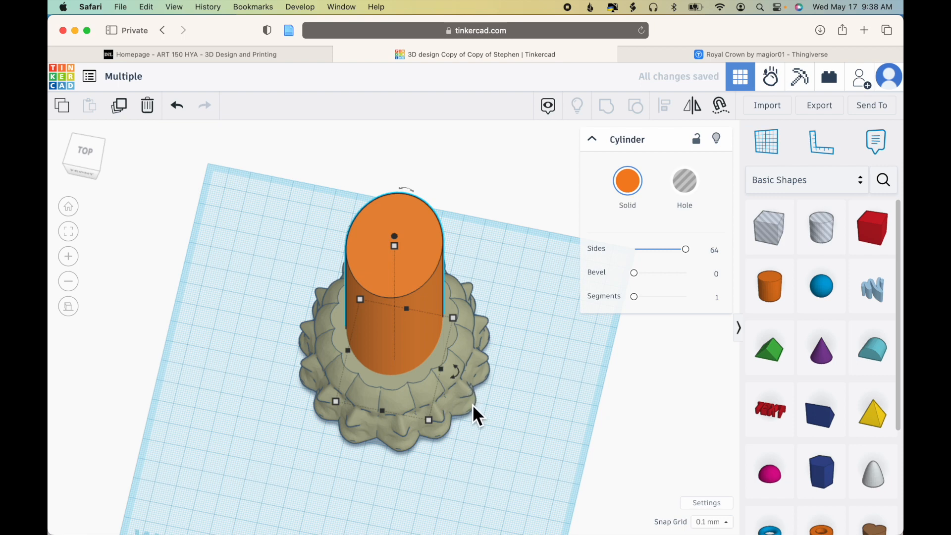
left_click(684, 184)
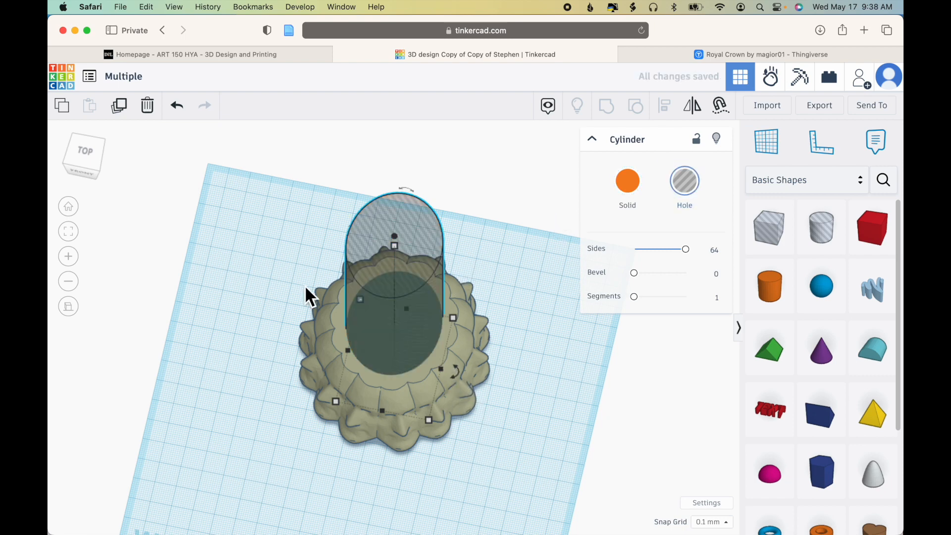
- Lift the cylinder hole about 4 mm above the workplane to keep a floor beneath it
right_click_drag(473, 434, 454, 400)
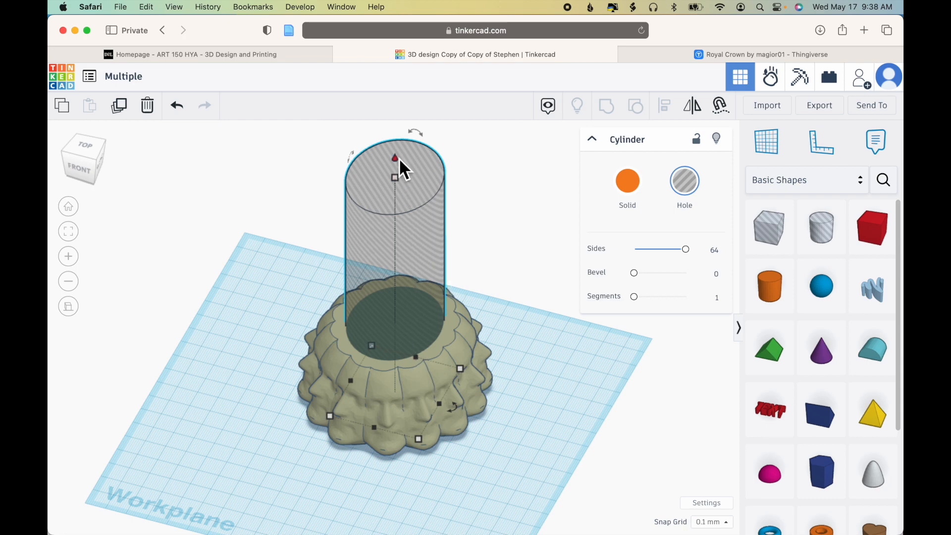
left_click_drag(399, 162, 399, 155)
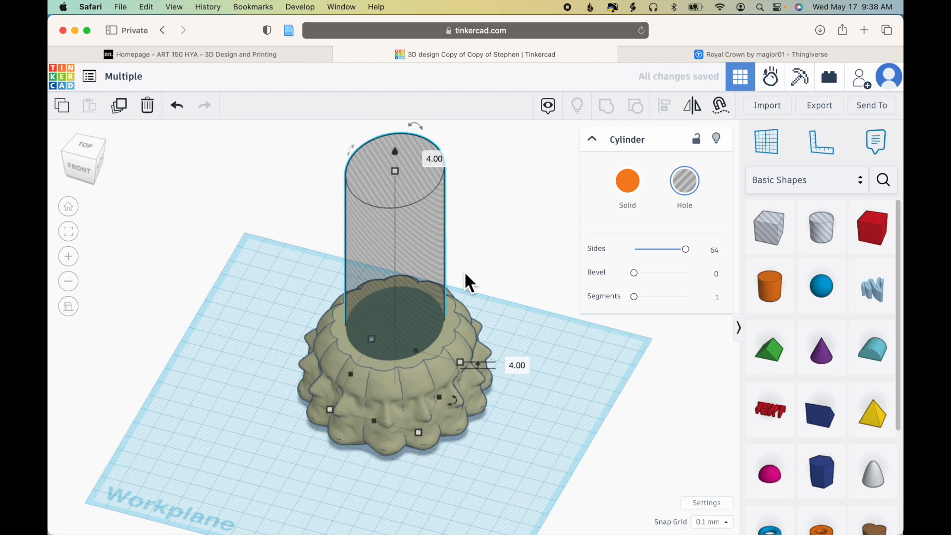
mouse_move(545, 441)
right_mouse_down()
mouse_move(551, 329)
mouse_move(546, 427)
right_mouse_up()
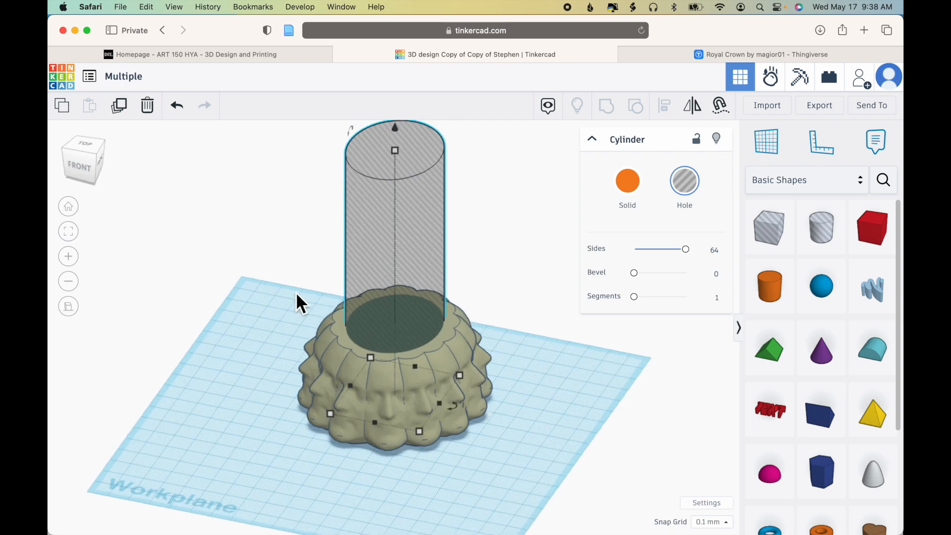
- Group the cylinder hole with the head to hollow it out, and shift the resulting shape on the workplane
left_click_drag(332, 309, 456, 373)
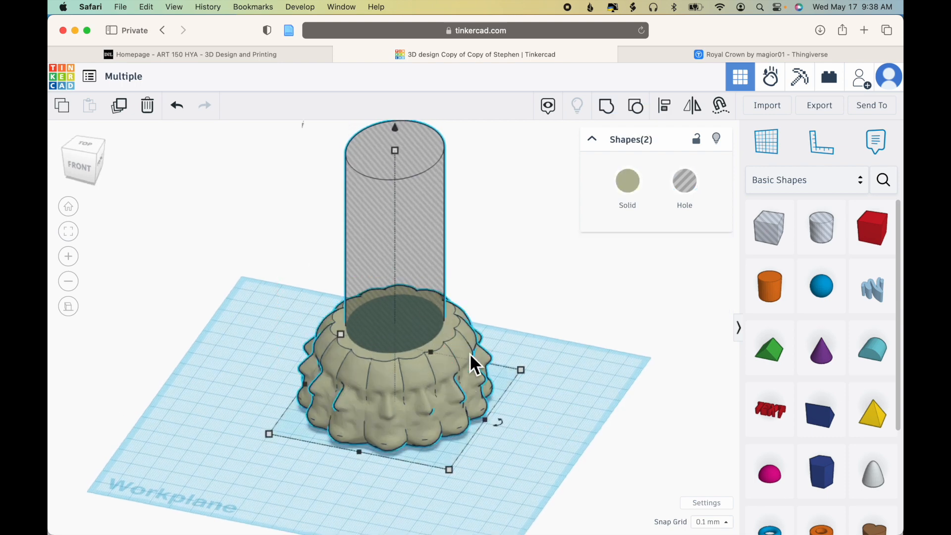
left_click(601, 114)
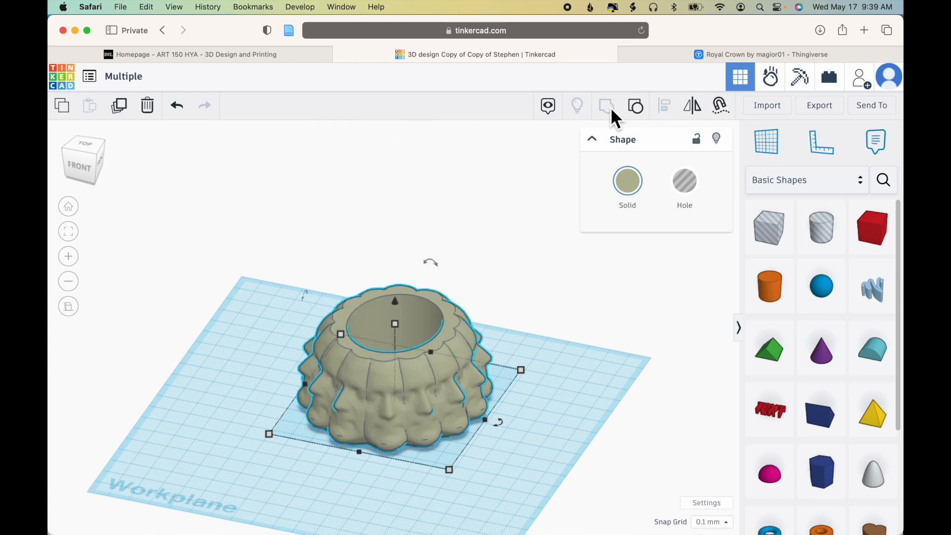
left_click_drag(441, 376, 419, 394)
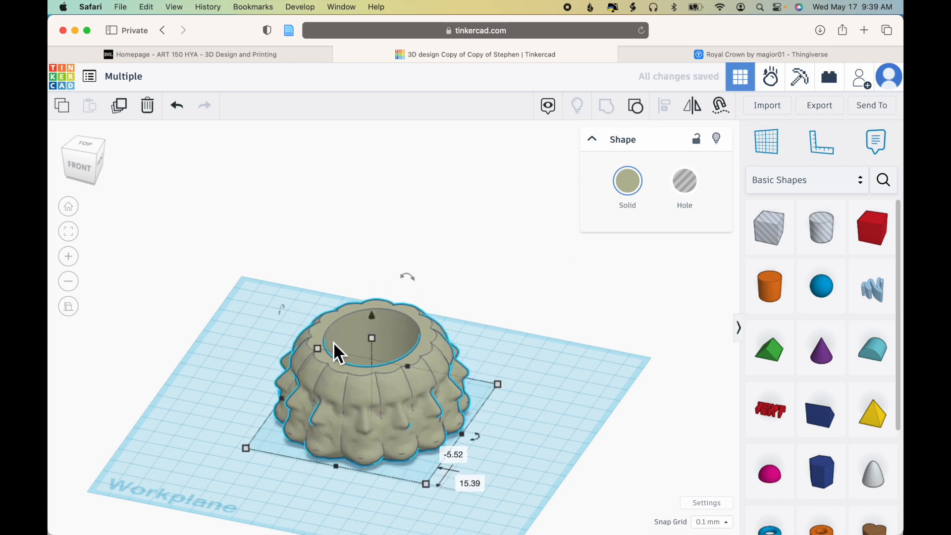
- Export only the selected hollowed head as an STL file for 3D printing
left_click(70, 309)
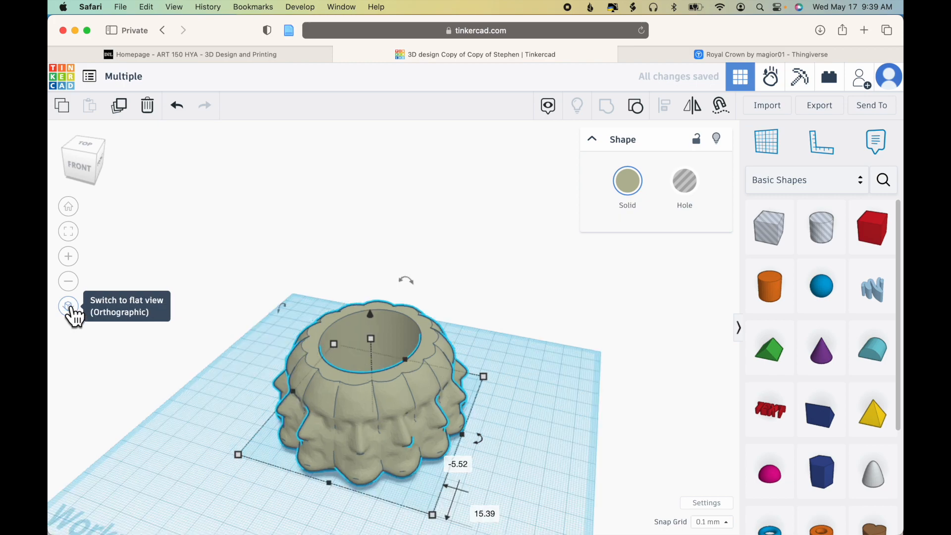
left_click(69, 208)
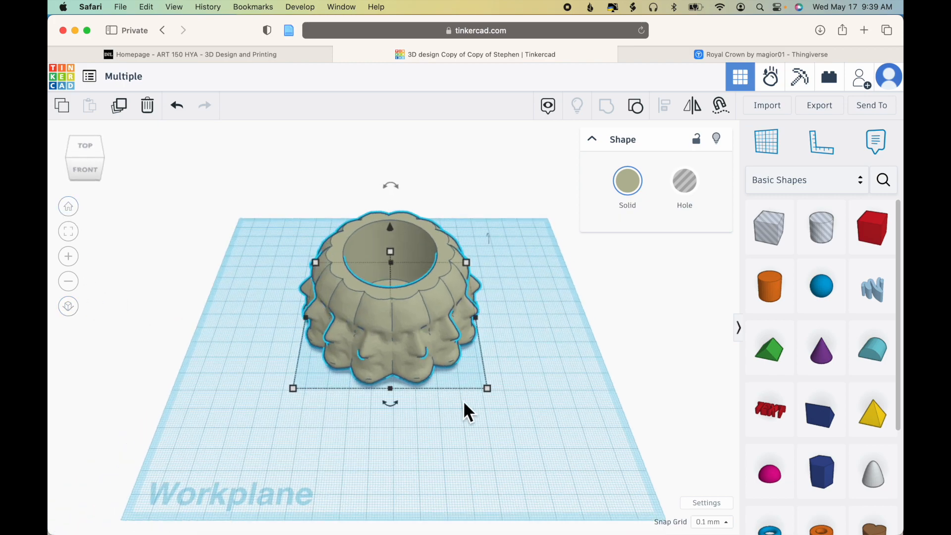
left_click(820, 105)
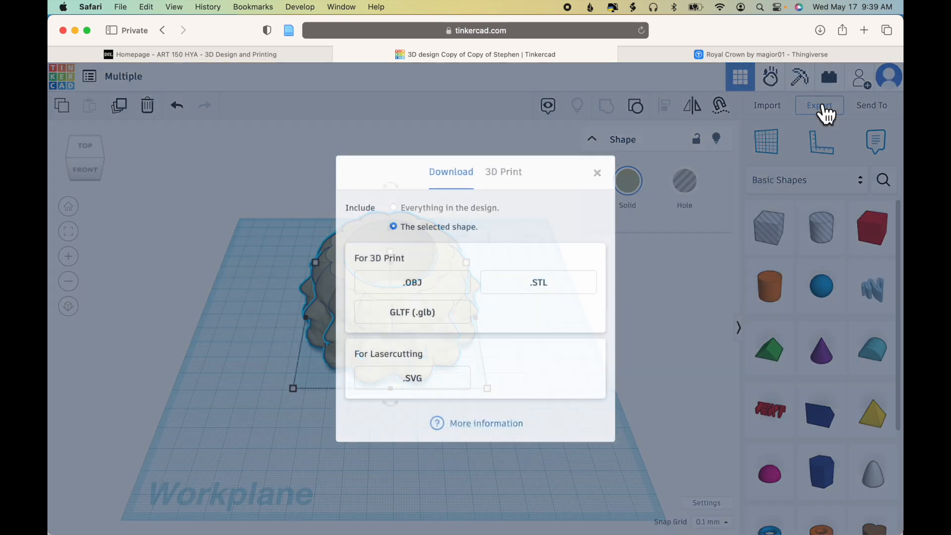
left_click(573, 286)
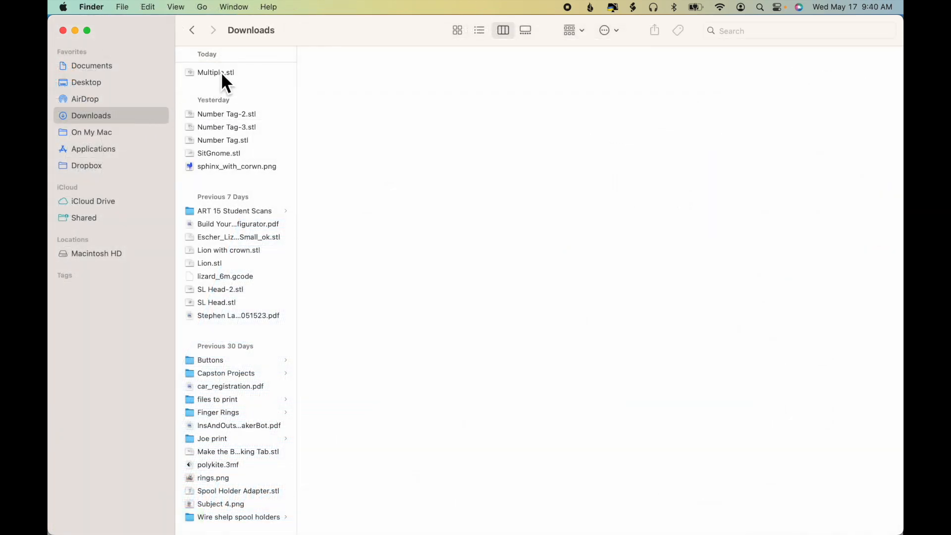
- Locate Multiple.stl in the Downloads folder, switch to Wiibuilder and load the file onto the build plate
left_click(221, 73)
left_click_drag(623, 186, 661, 69)
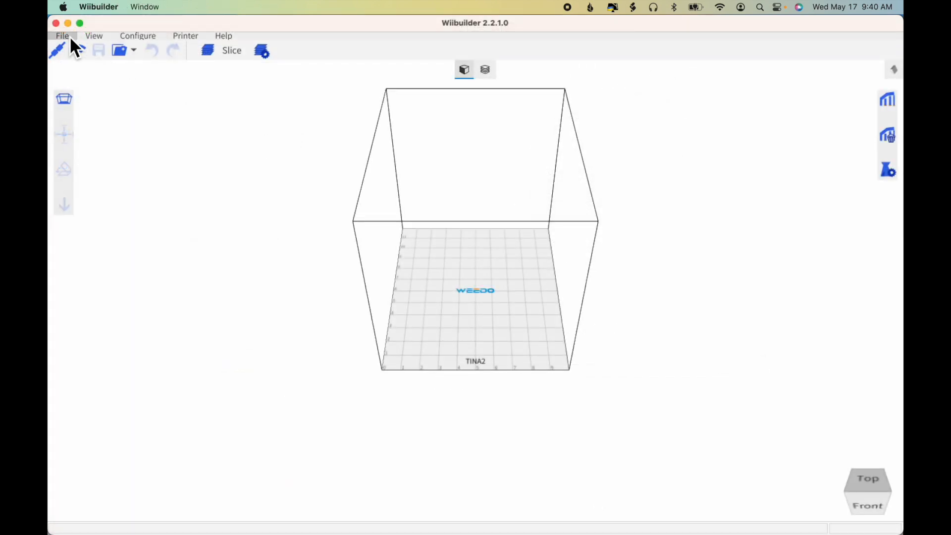
left_click(67, 35)
left_click(92, 51)
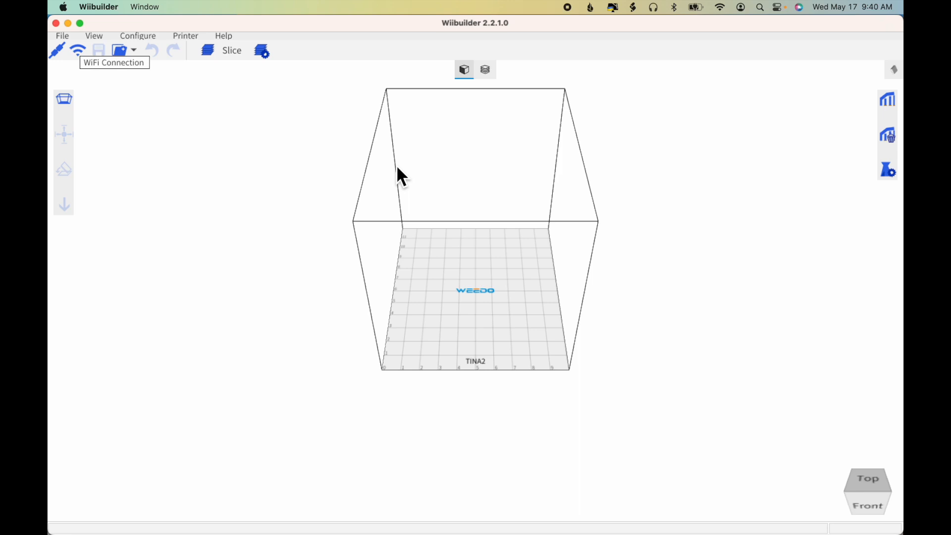
left_click(681, 327)
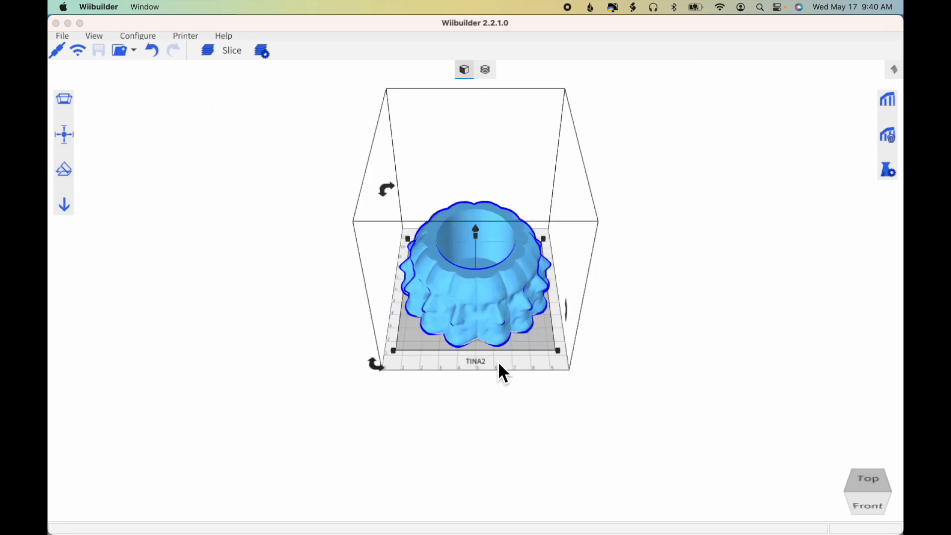
- Scale the head down to about 60.6 mm wide and 63.9 mm deep, and centre it on the build plate
left_click_drag(480, 239, 478, 272)
left_click_drag(532, 330, 534, 340)
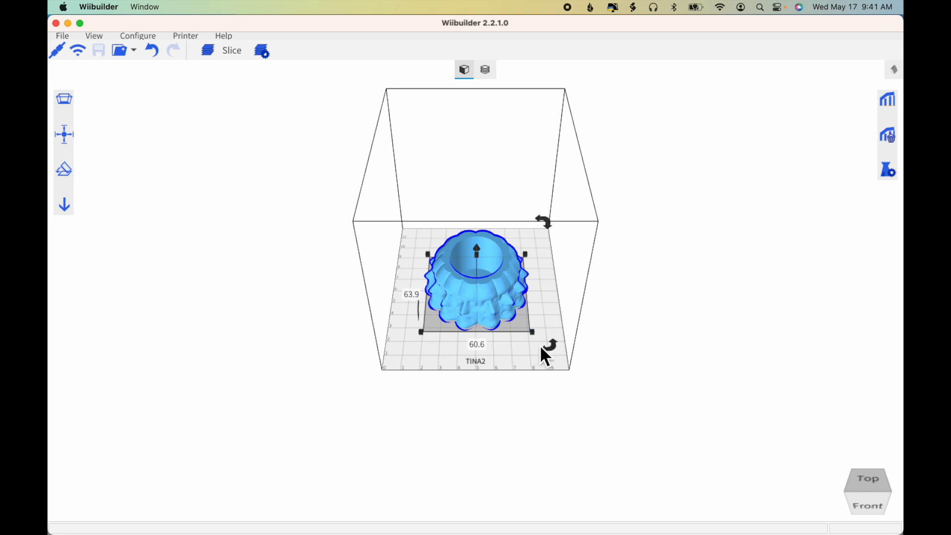
left_click(67, 138)
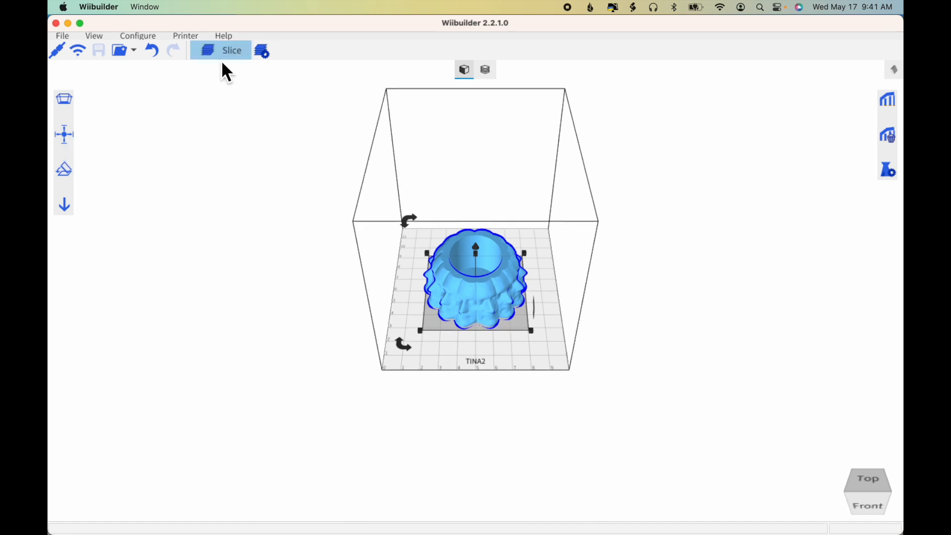
- Set the infill density to 10% in the slicing settings and slice the head
left_click(267, 56)
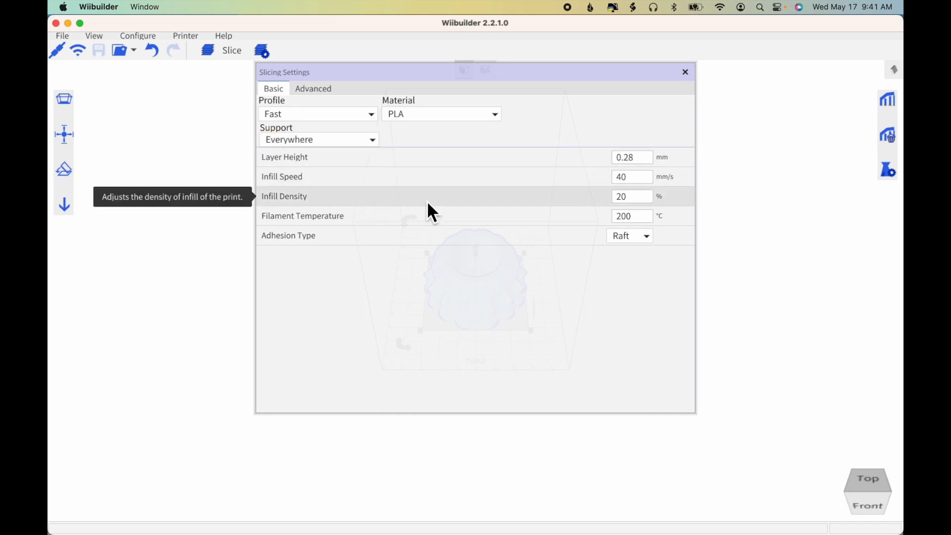
left_click(637, 201)
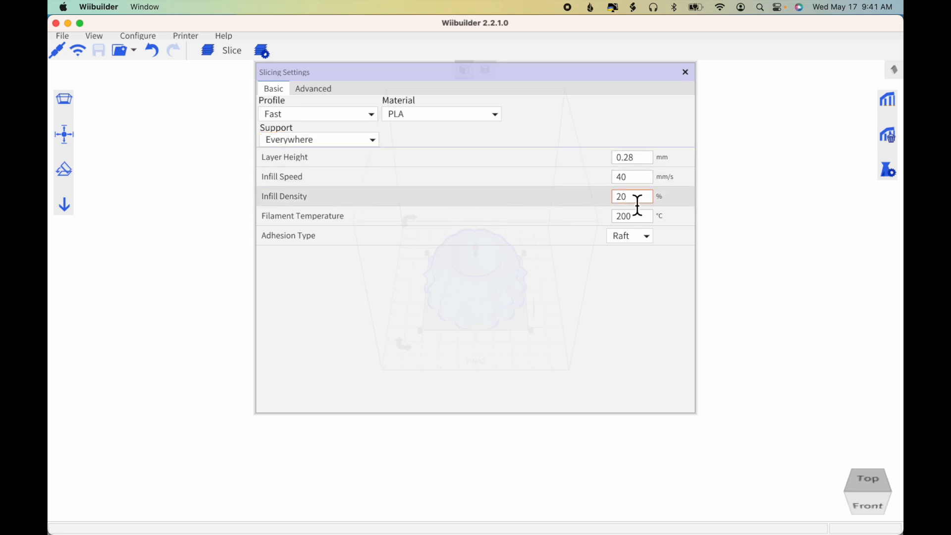
double_click(637, 204)
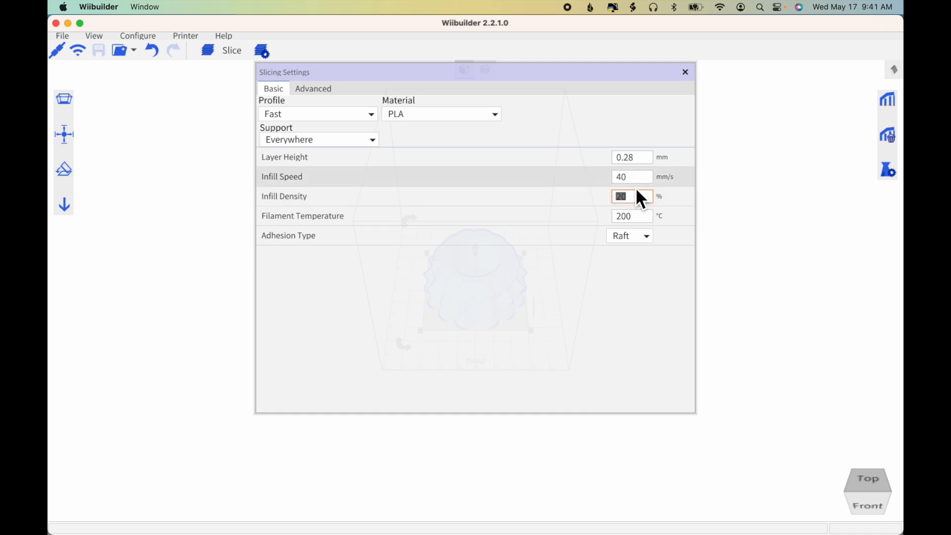
type("1")
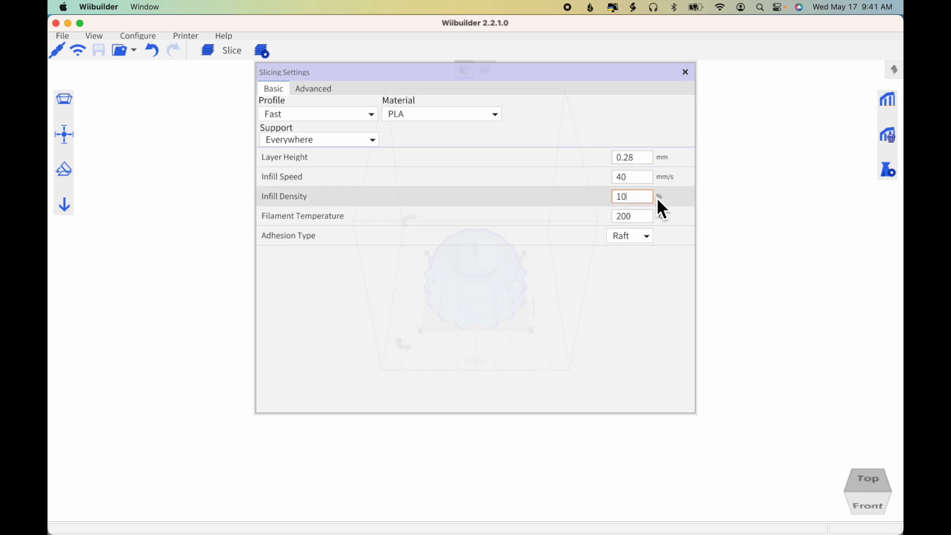
left_click(687, 73)
left_click(235, 57)
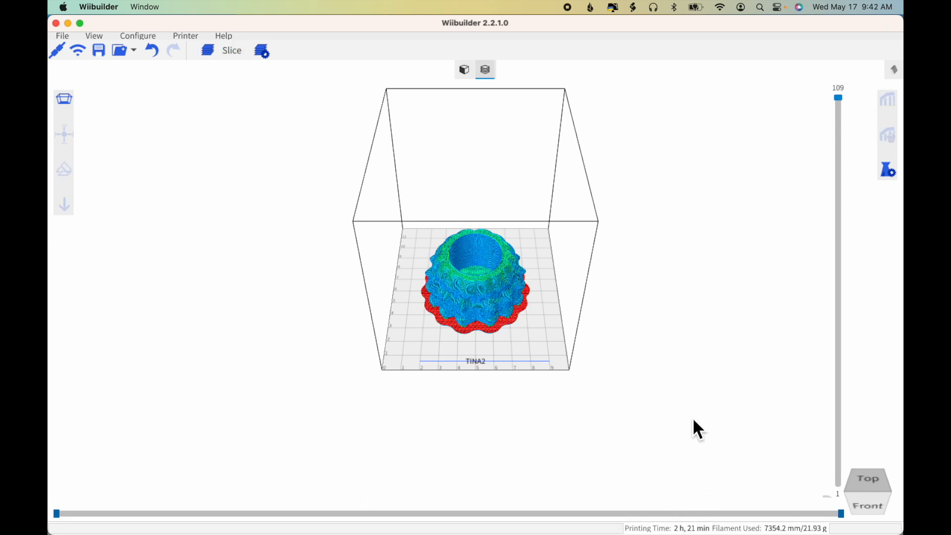
- Save the sliced print file to the TF card as multiple_2h_21m
left_click(101, 55)
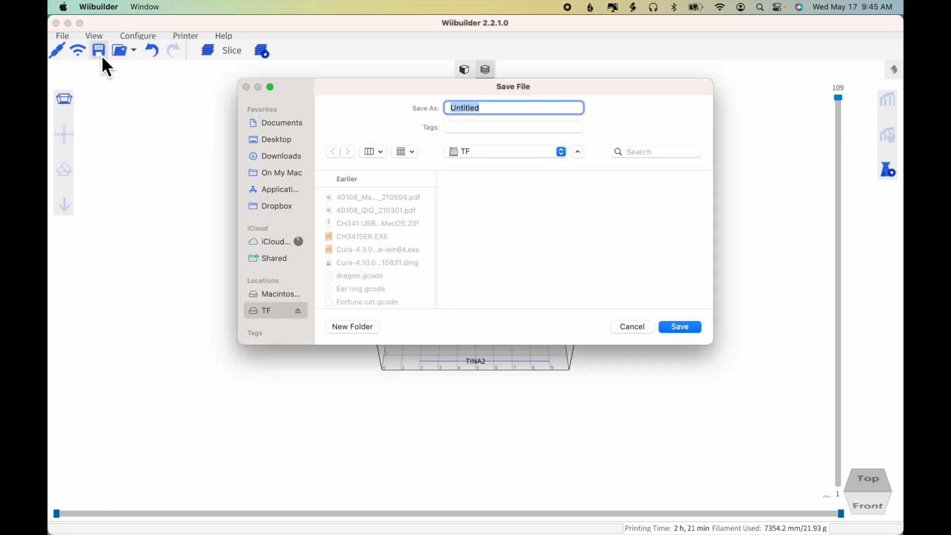
type("multi")
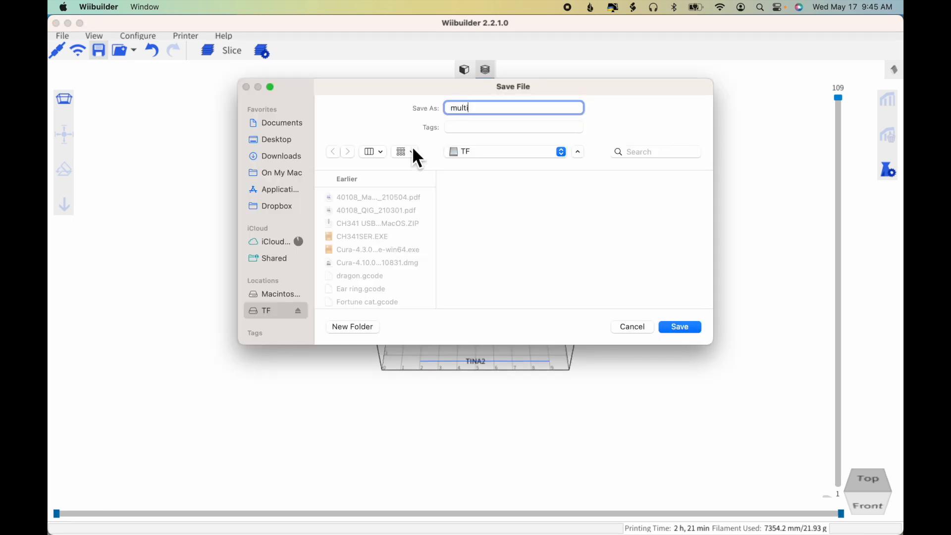
type("ple_2h_21m")
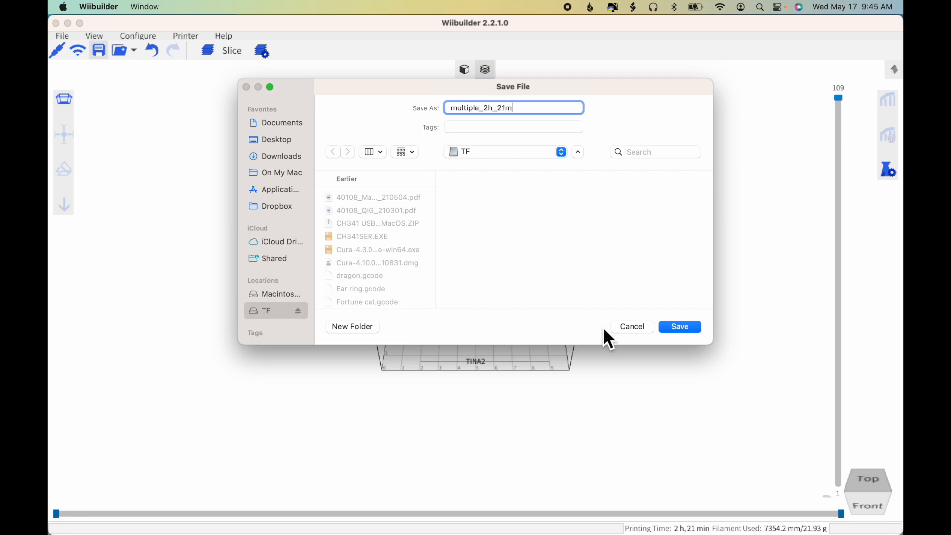
left_click(682, 331)
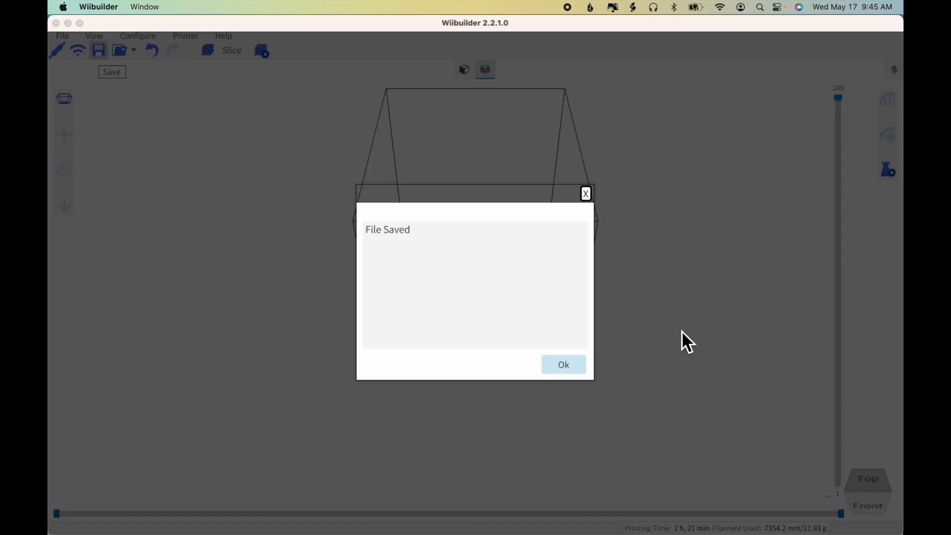
left_click(583, 371)
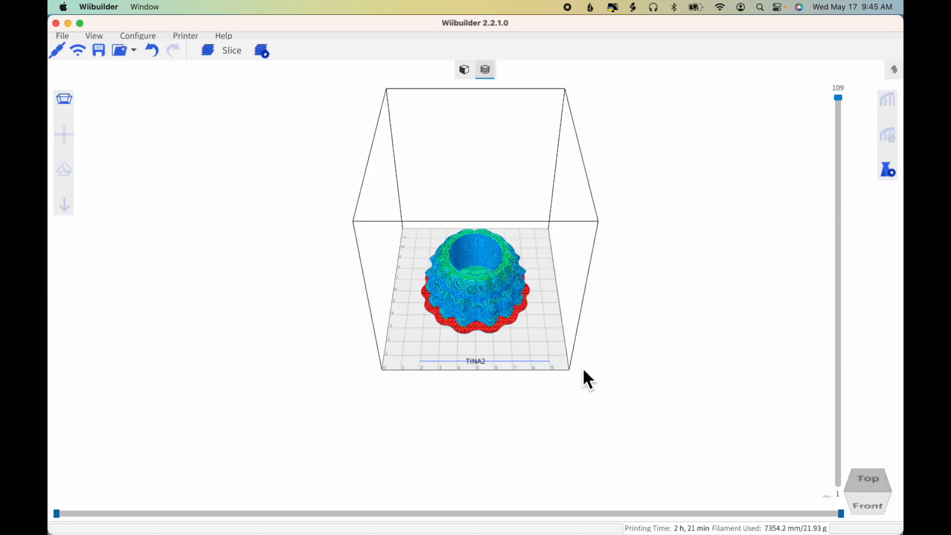